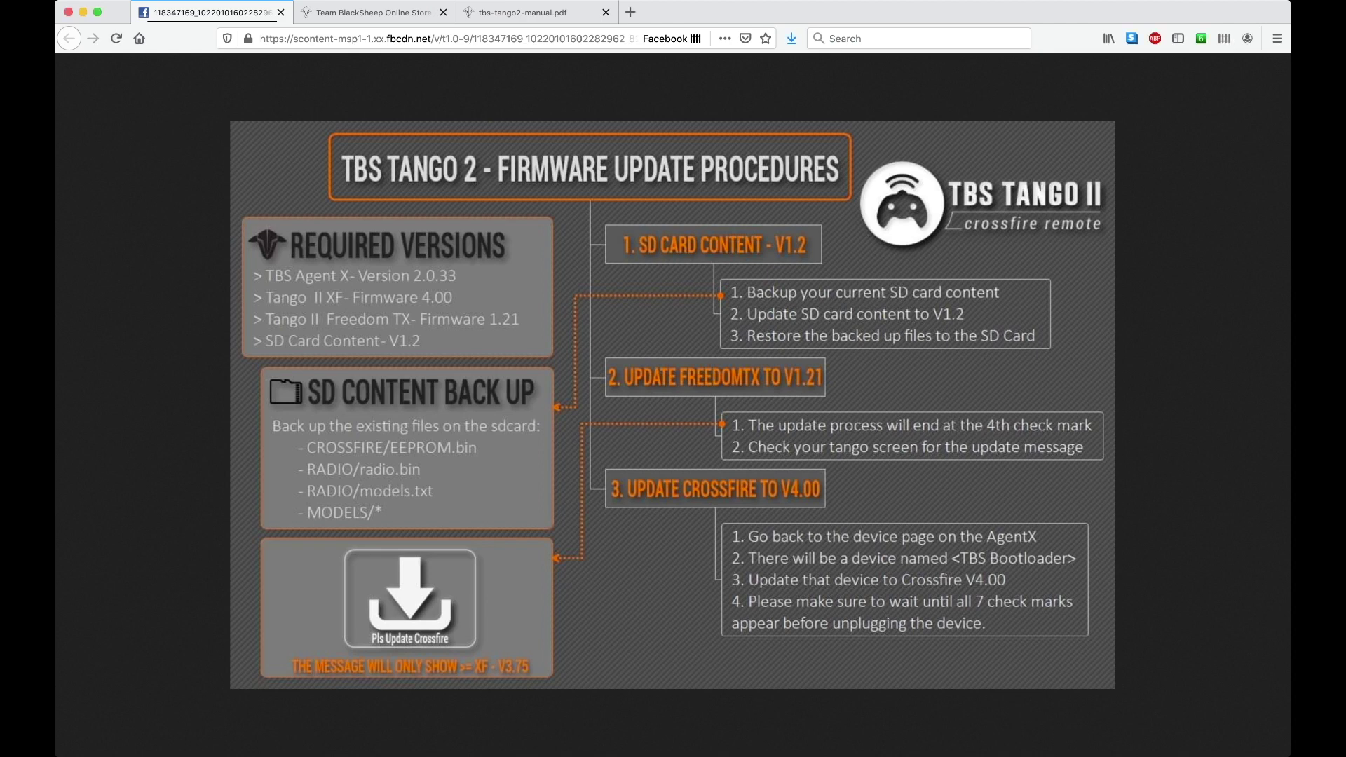
- Review the Tango 2 product page's More Information links and the manual's section on updating the SD card content
{"action": "key", "text": "ctrl+Tab"}
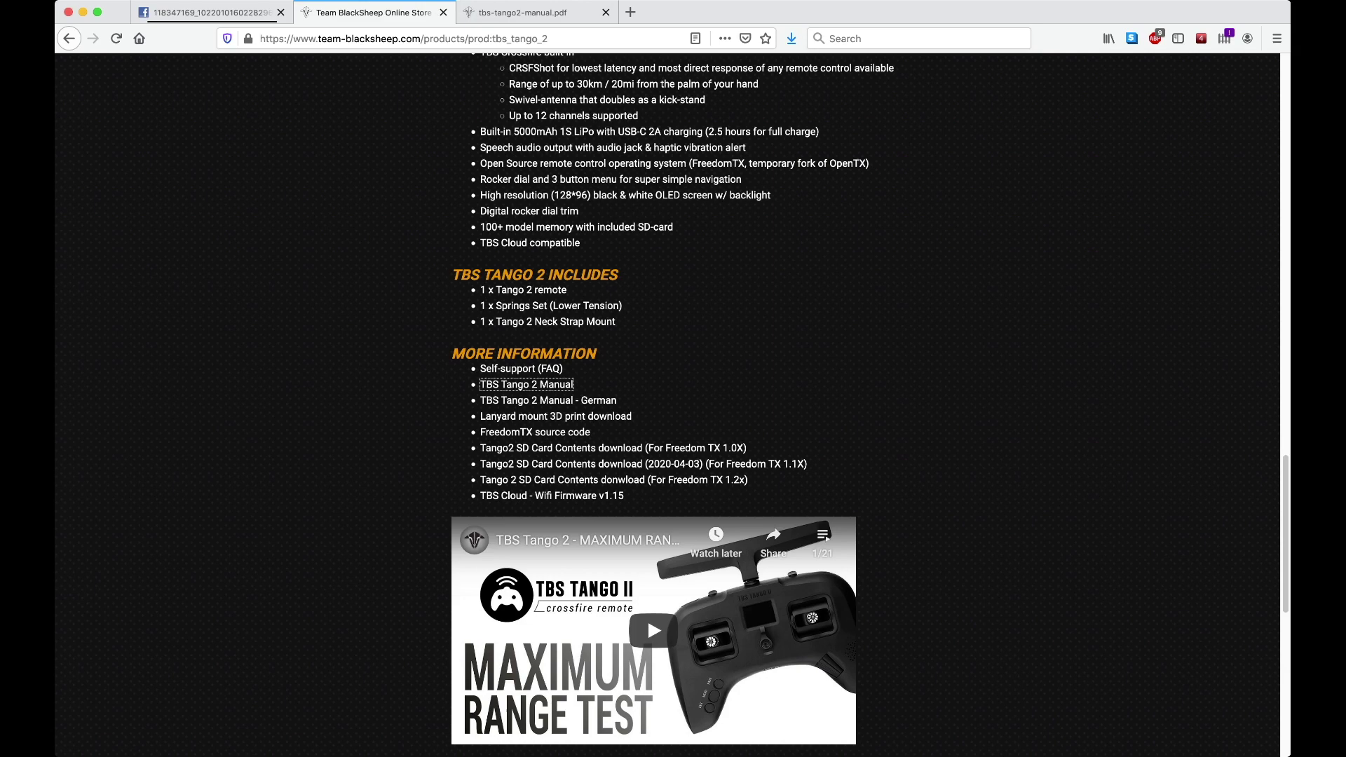
{"action": "scroll", "coordinate": [673, 378], "scroll_direction": "up", "scroll_amount": 20}
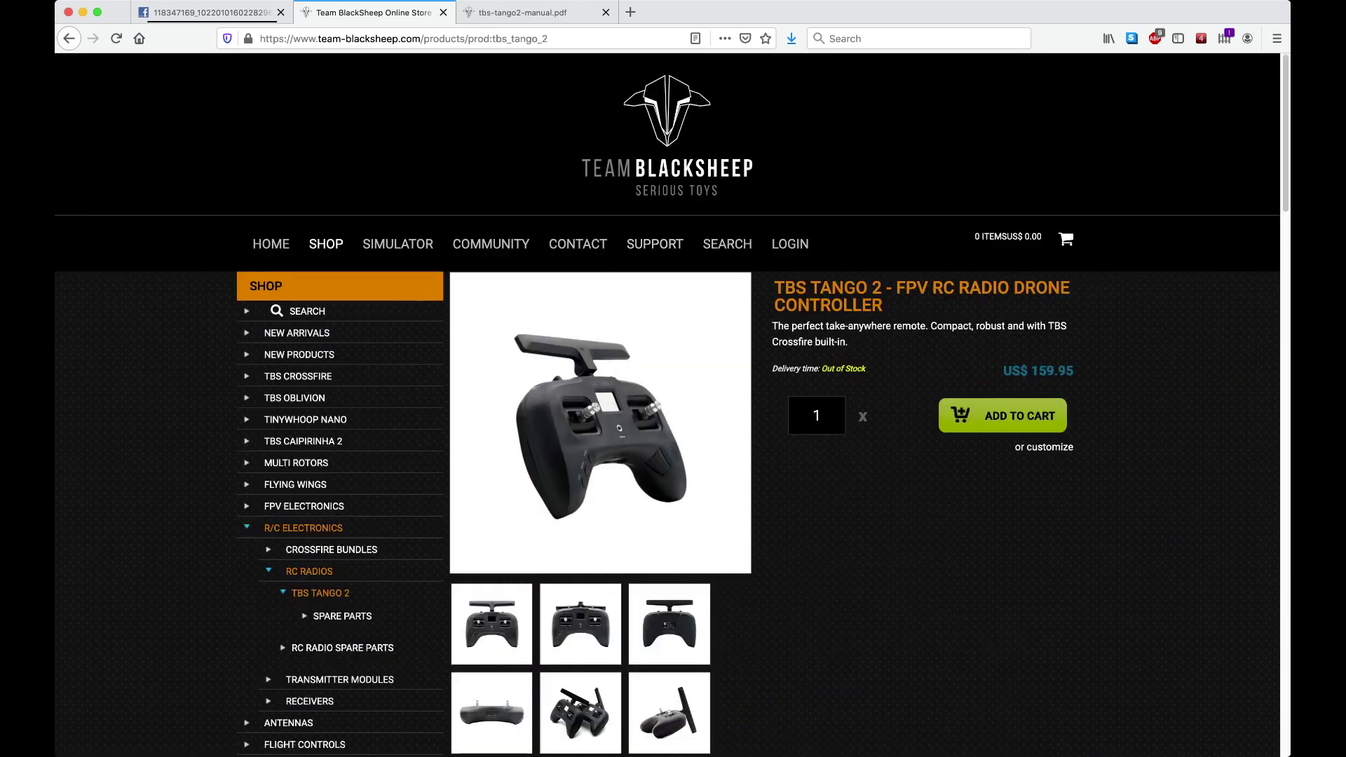
{"action": "scroll", "coordinate": [673, 378], "scroll_direction": "down", "scroll_amount": 20}
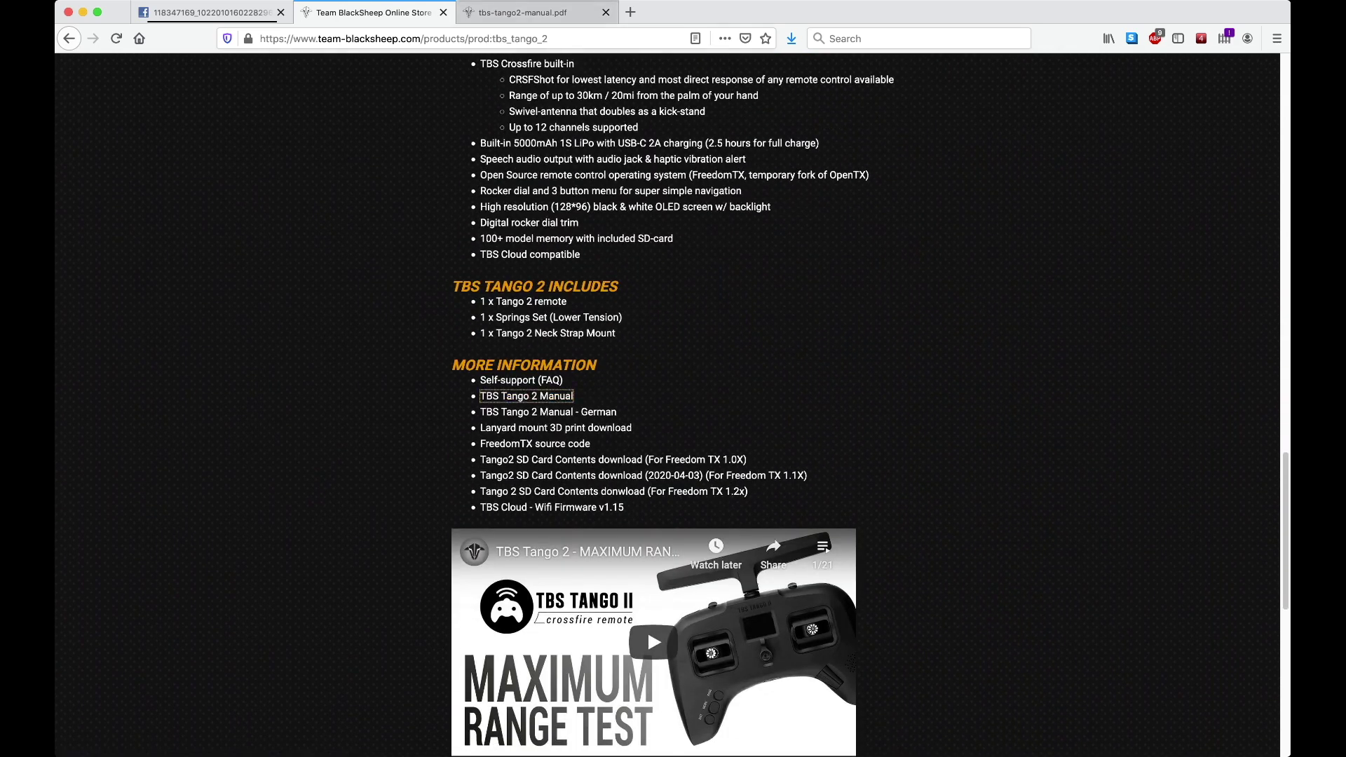
{"action": "left_click", "coordinate": [522, 12]}
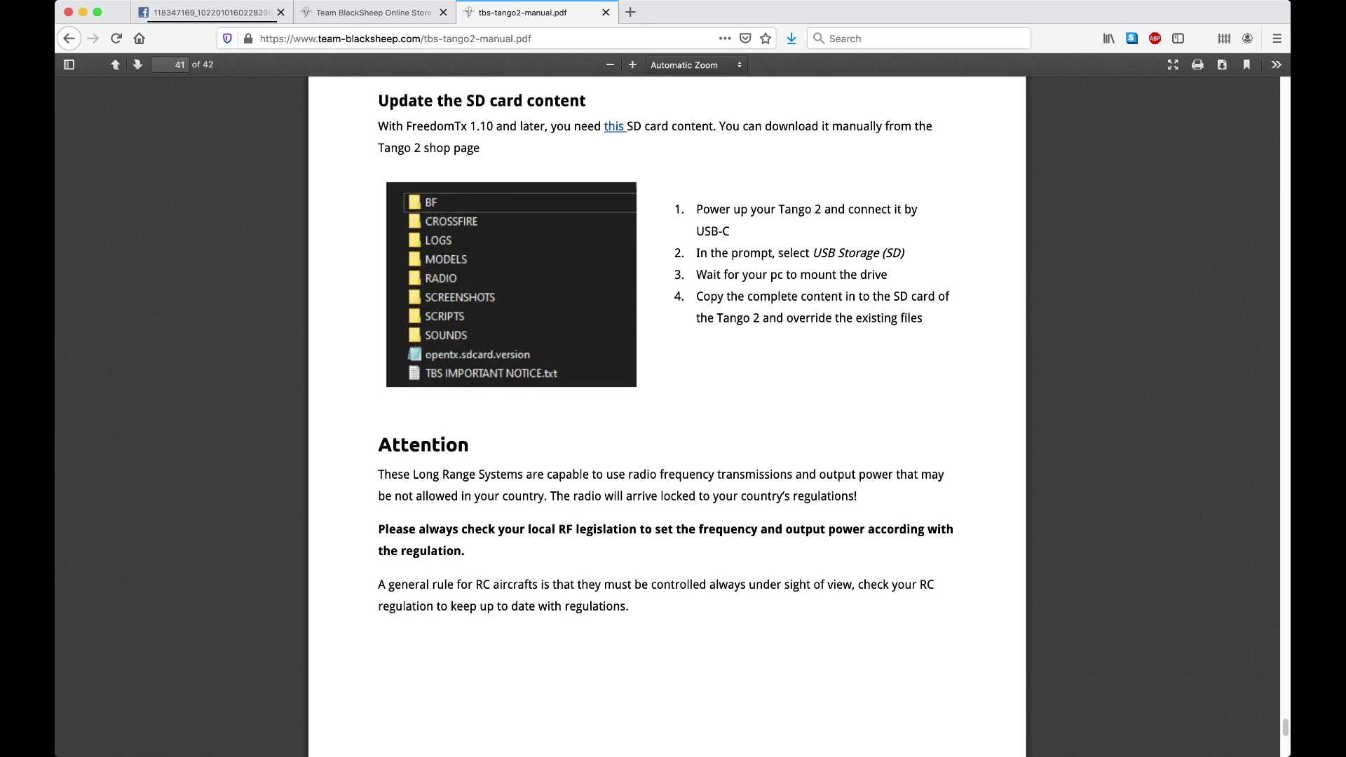
{"action": "scroll", "coordinate": [665, 351], "scroll_direction": "up", "scroll_amount": 1}
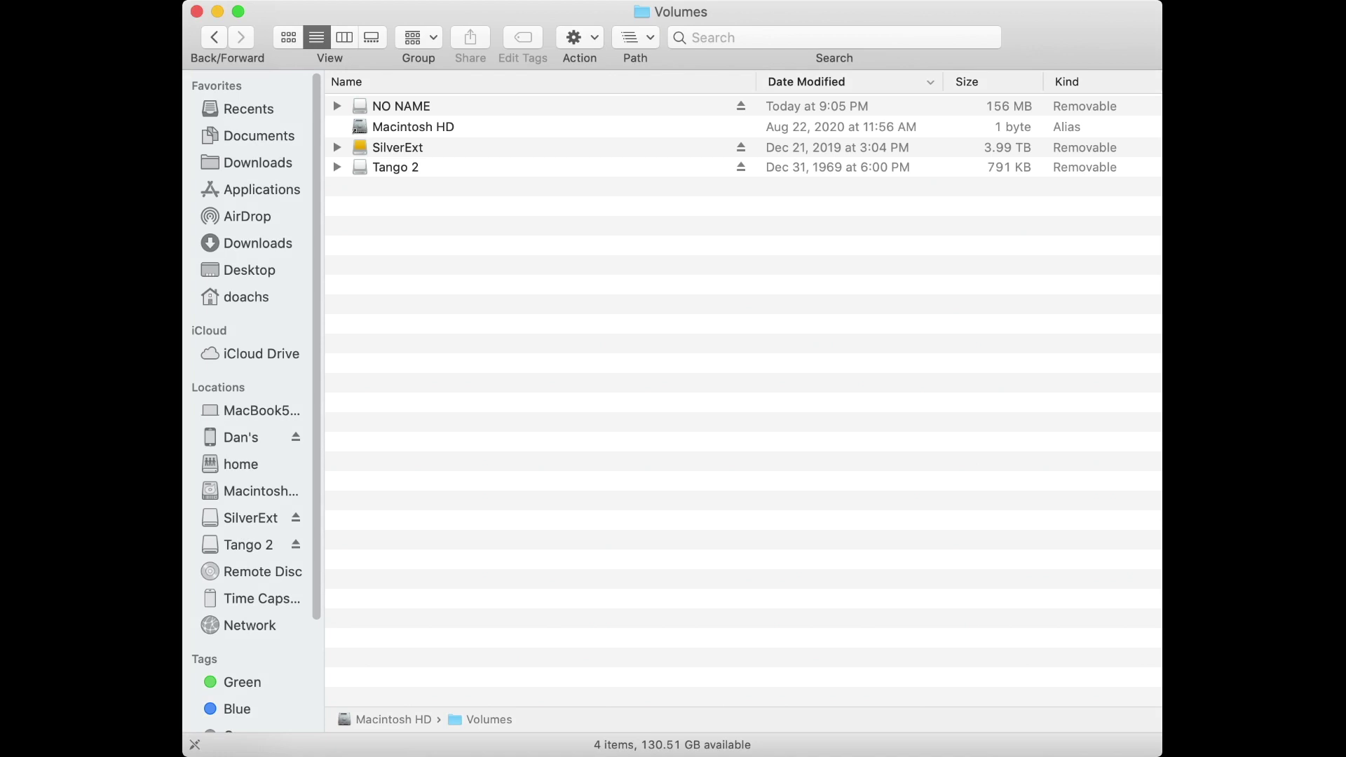
- In Finder, expand the NO NAME volume and select all its contents, from the SCREENSHOTS folder through opentx.sdcard.version
{"action": "left_click", "coordinate": [337, 167]}
{"action": "key", "text": "Left"}
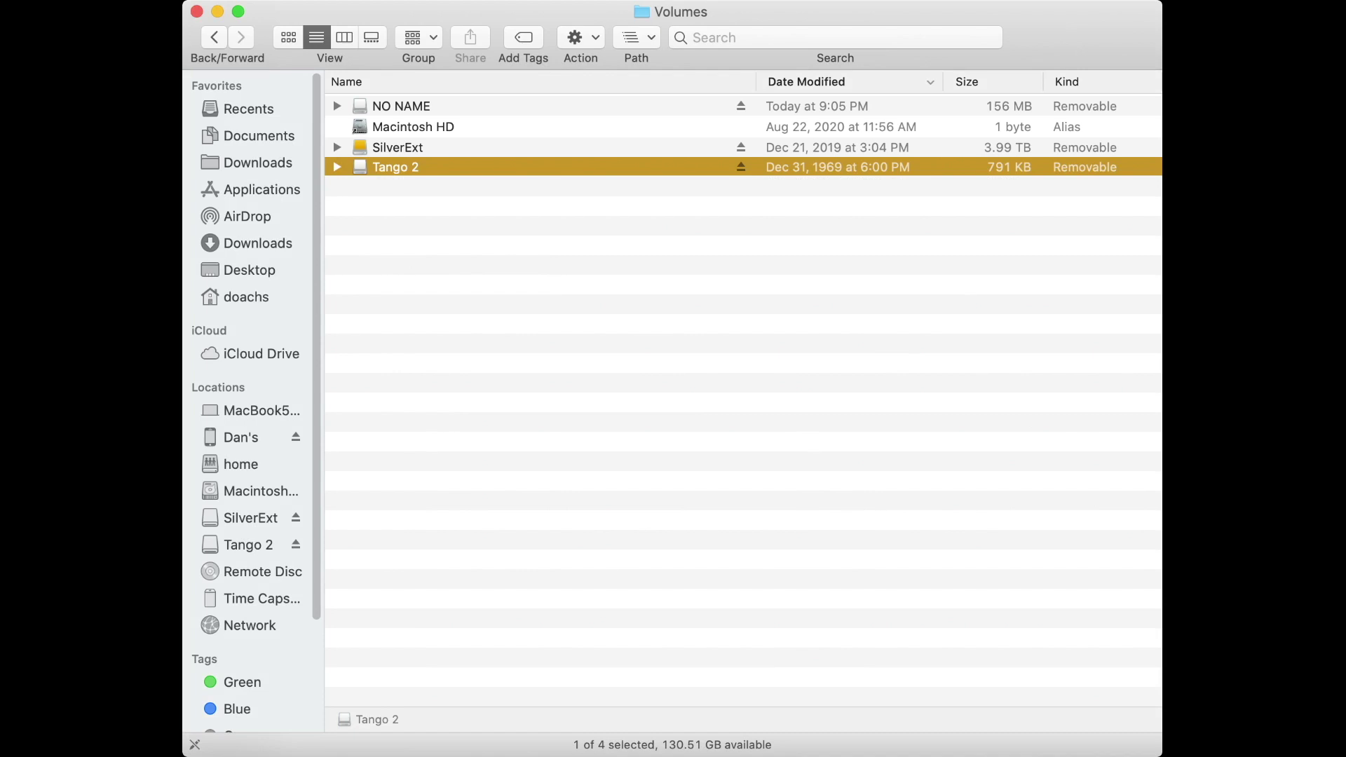
{"action": "left_click", "coordinate": [337, 105]}
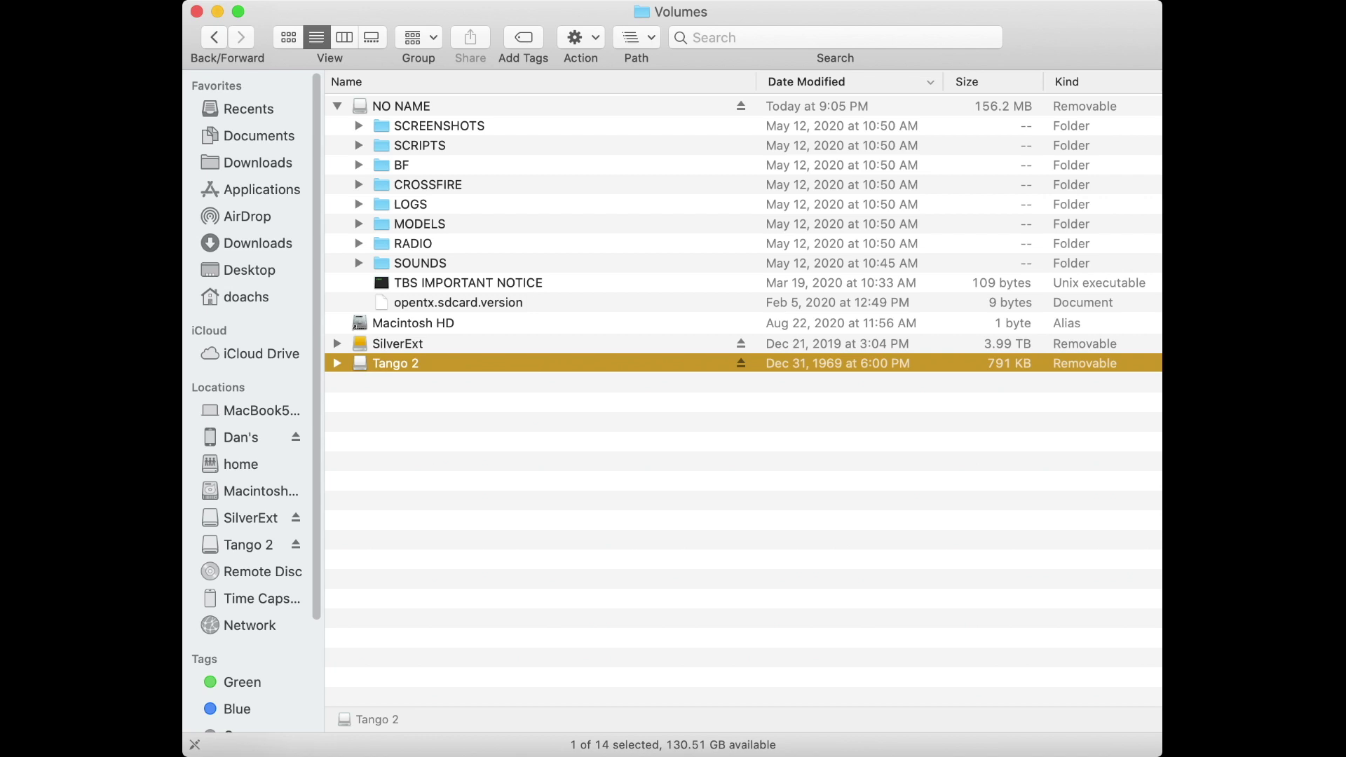
{"action": "left_click", "coordinate": [439, 126]}
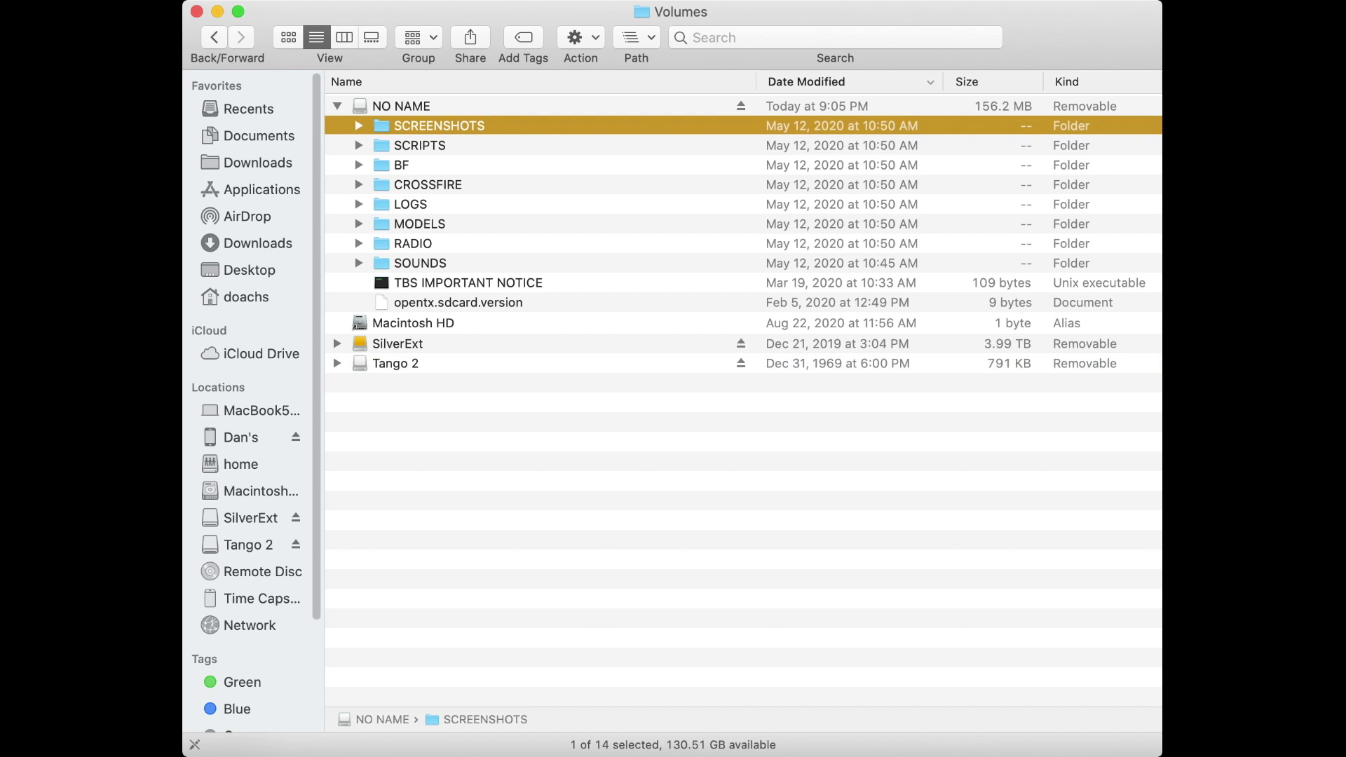
{"action": "left_click", "coordinate": [457, 302], "text": "shift"}
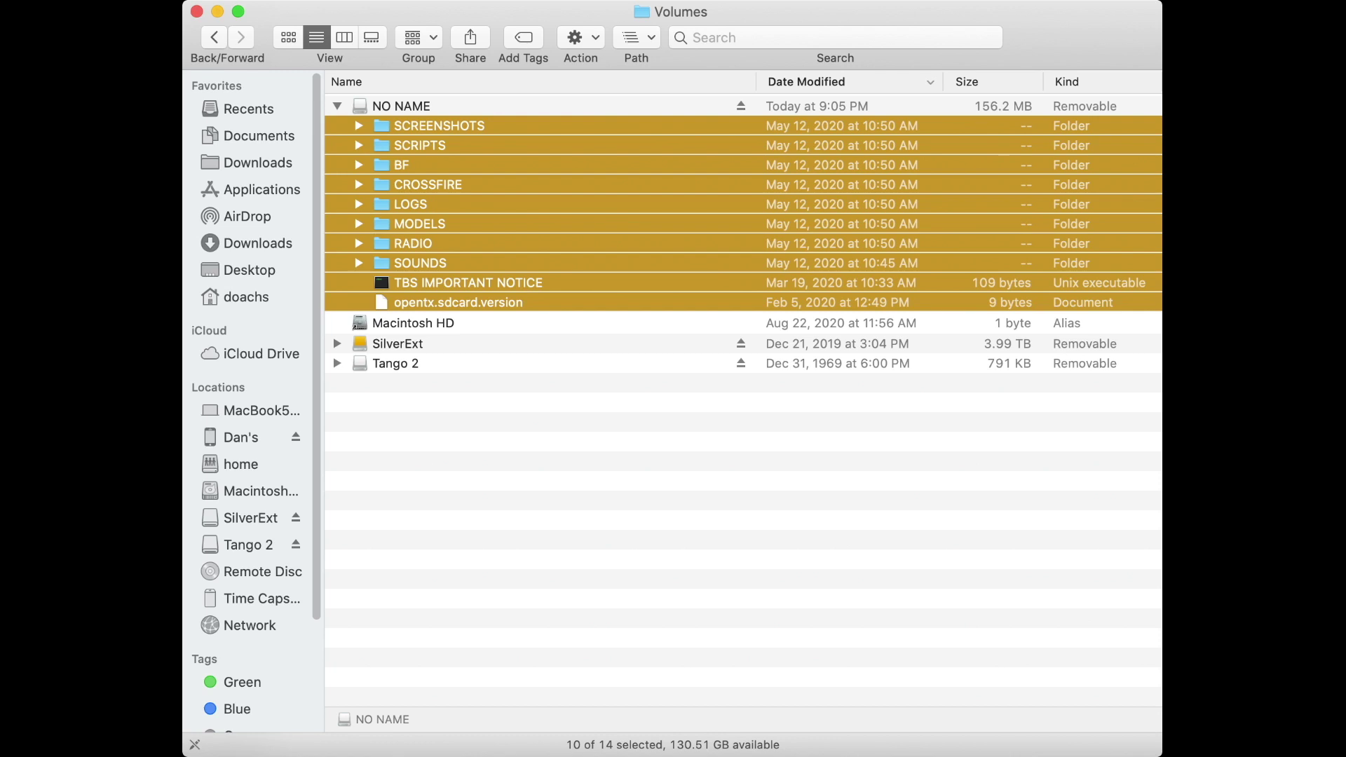
- Switch to Firefox, check the firmware update procedures, and download the Tango 2 SD card contents for Freedom TX 1.2x from the product page
{"action": "key", "text": "super+Tab"}
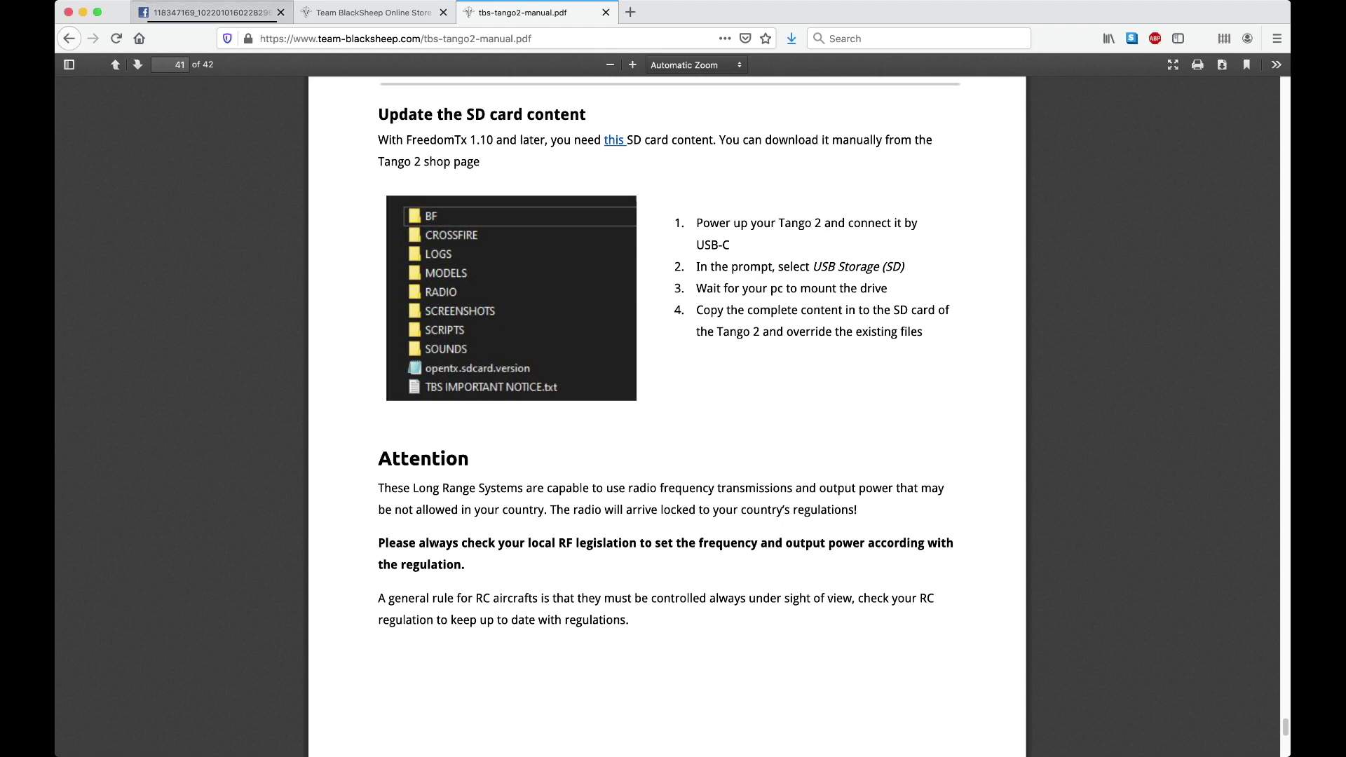
{"action": "left_click", "coordinate": [210, 12]}
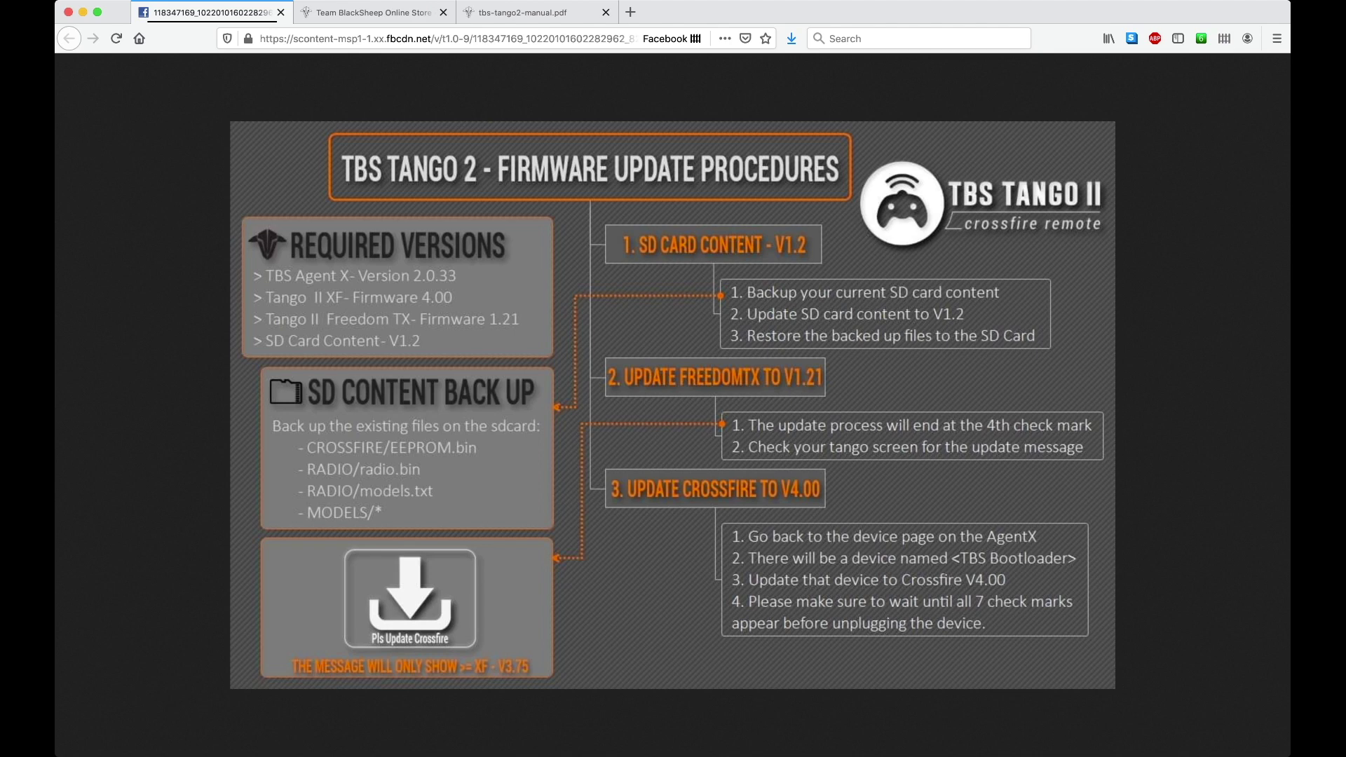
{"action": "key", "text": "ctrl+Tab"}
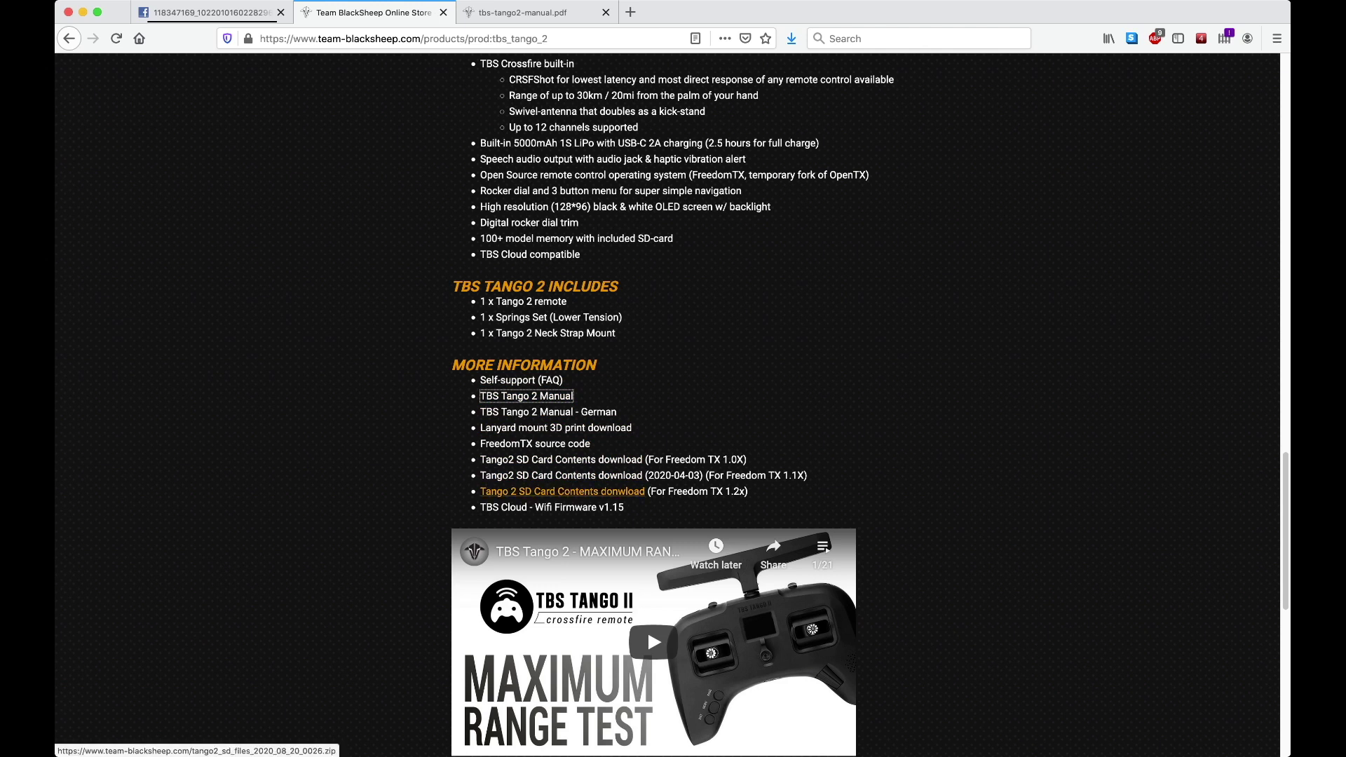
{"action": "left_click", "coordinate": [562, 491]}
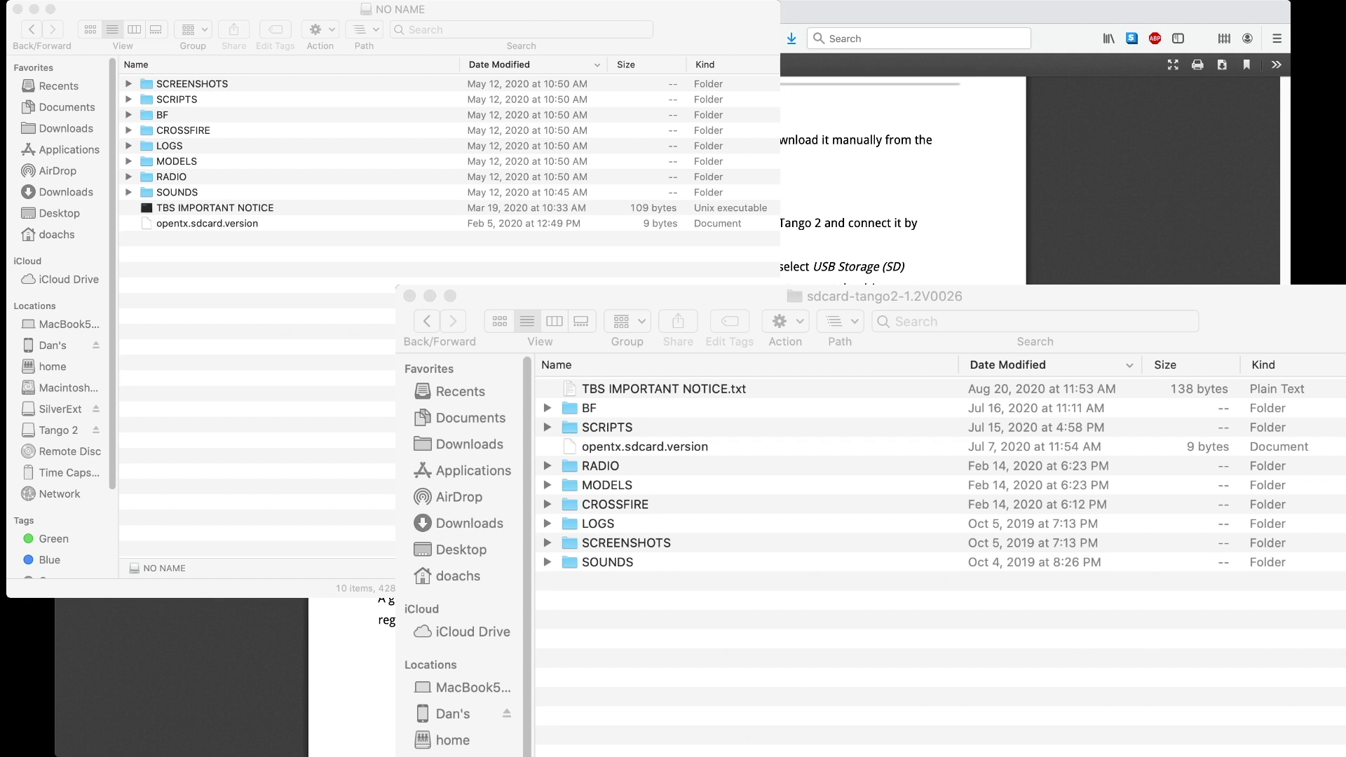
- Copy everything in the sdcard-tango2-1.2V0026 folder onto the NO NAME volume, overwriting existing files, and close both Finder windows
{"action": "left_click", "coordinate": [663, 389]}
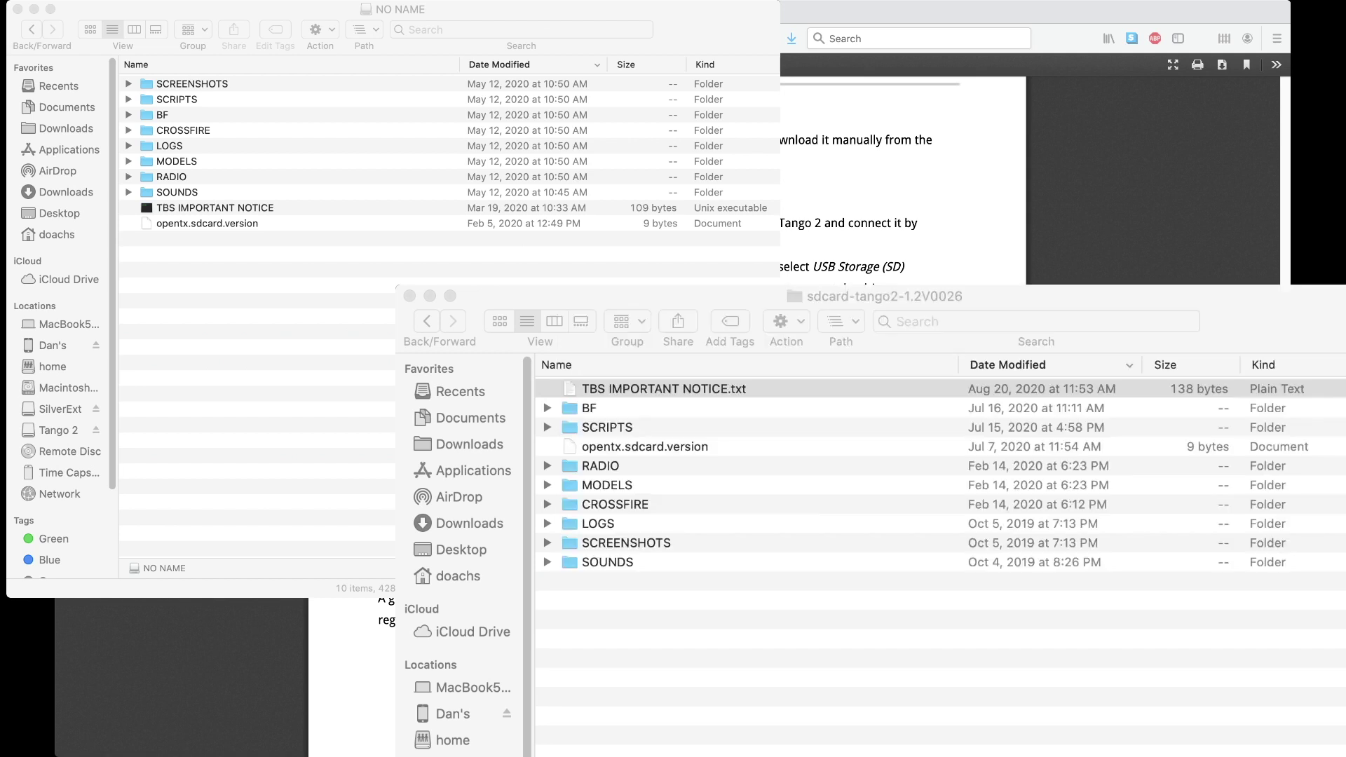
{"action": "key", "text": "super+a"}
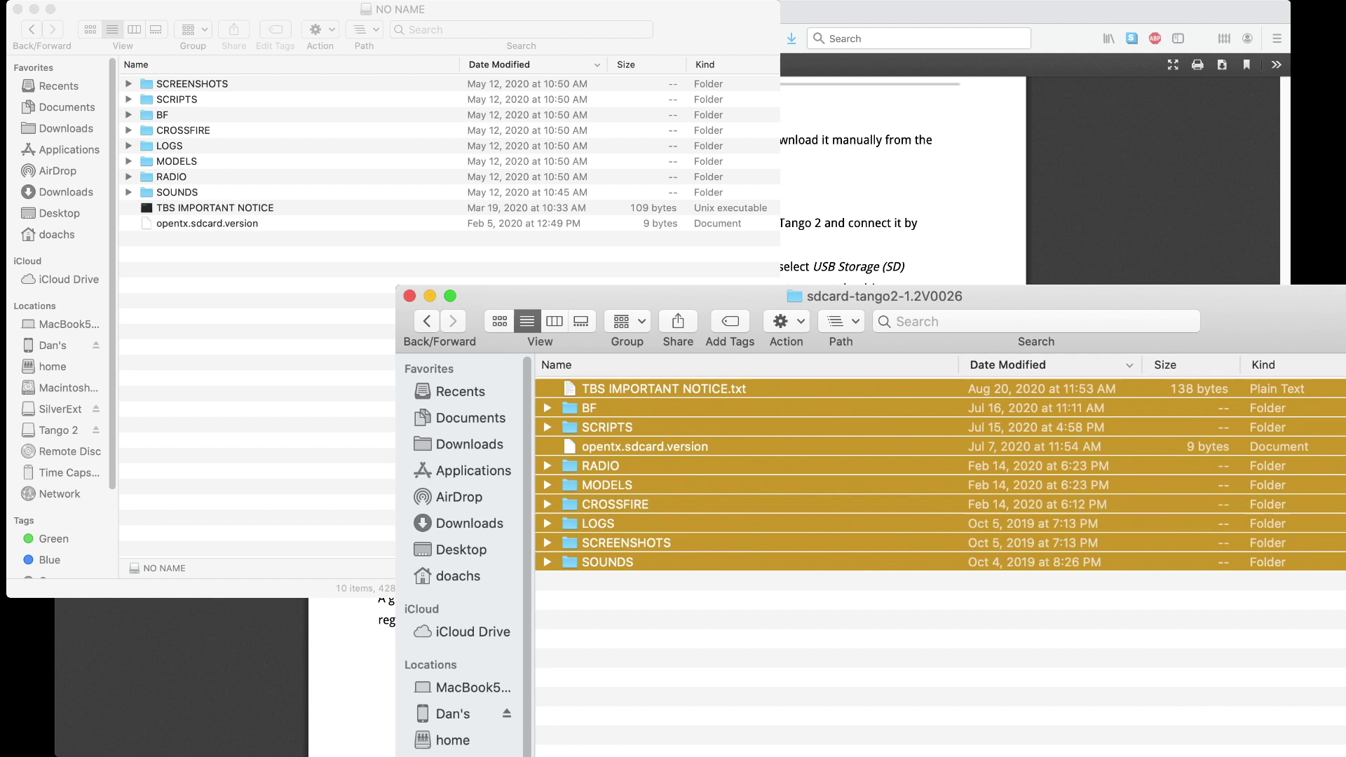
{"action": "left_click_drag", "start_coordinate": [260, 385], "coordinate": [260, 386]}
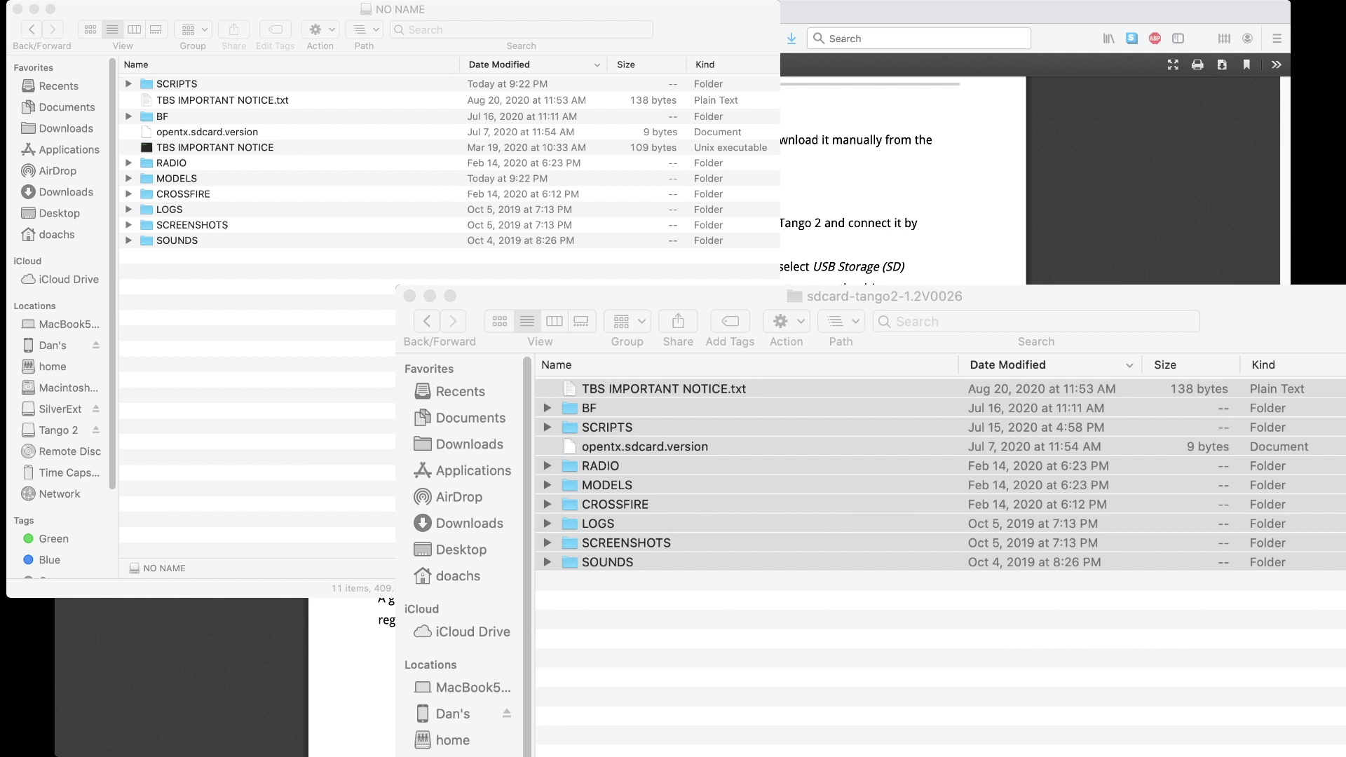
{"action": "key", "text": "super+w"}
{"action": "key", "text": "super+w"}
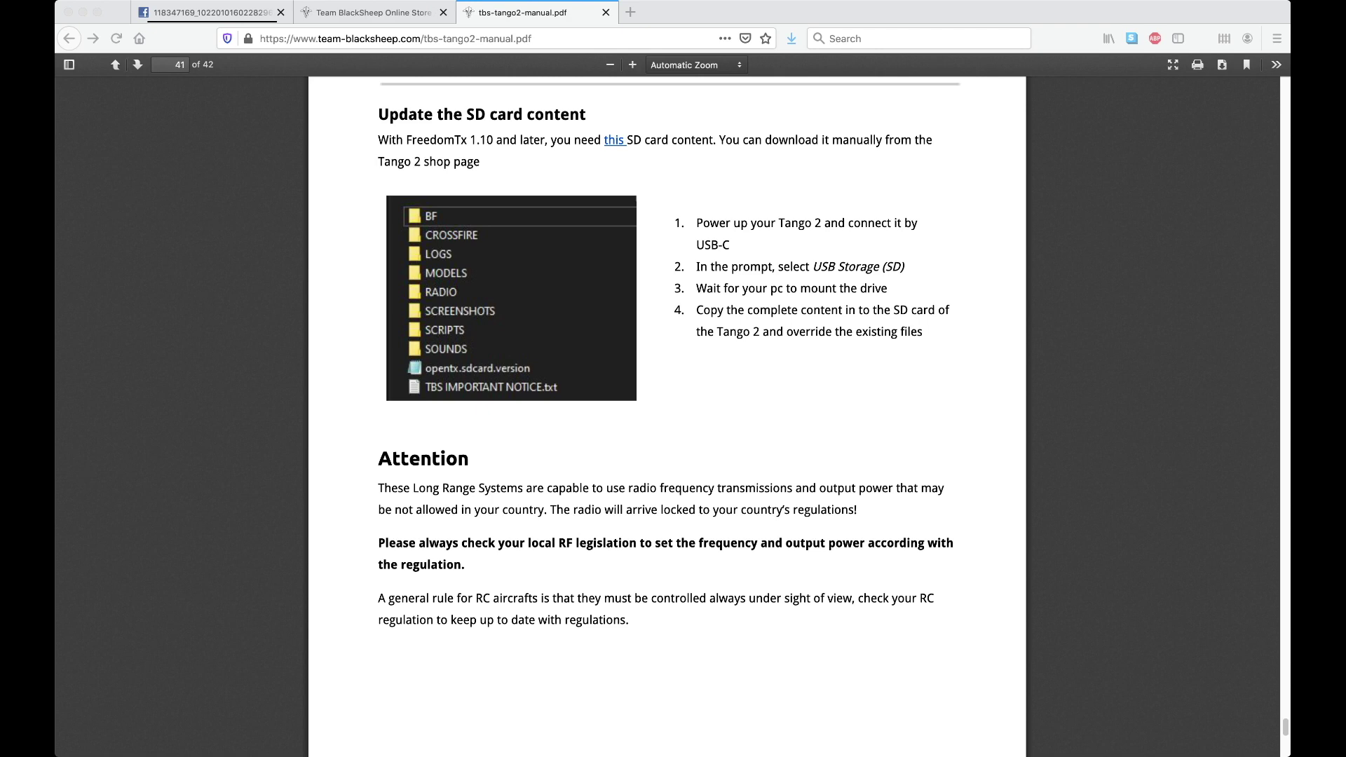
- Review the firmware update procedures page, switch to TBS Agent X, and check the agent's version and beta firmware option in its settings
{"action": "left_click", "coordinate": [211, 13]}
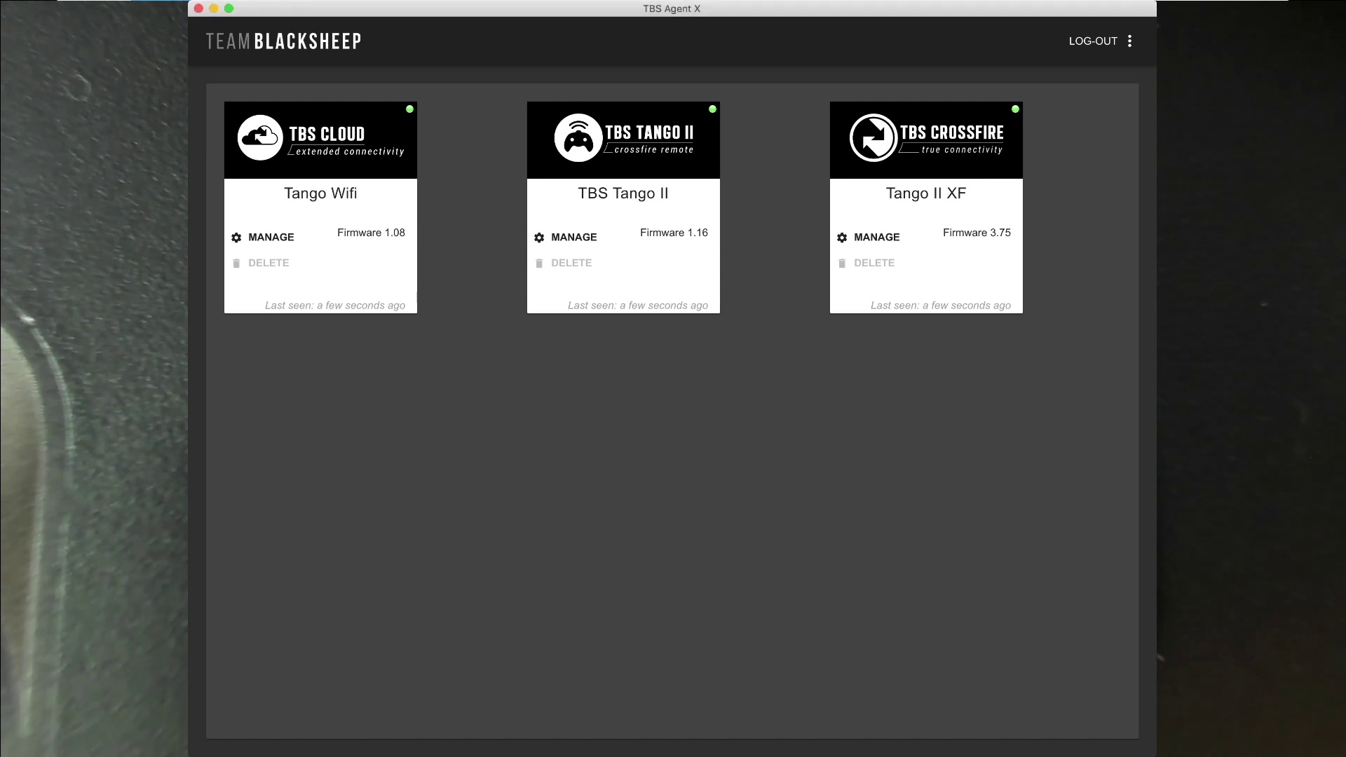
{"action": "left_click", "coordinate": [1129, 41]}
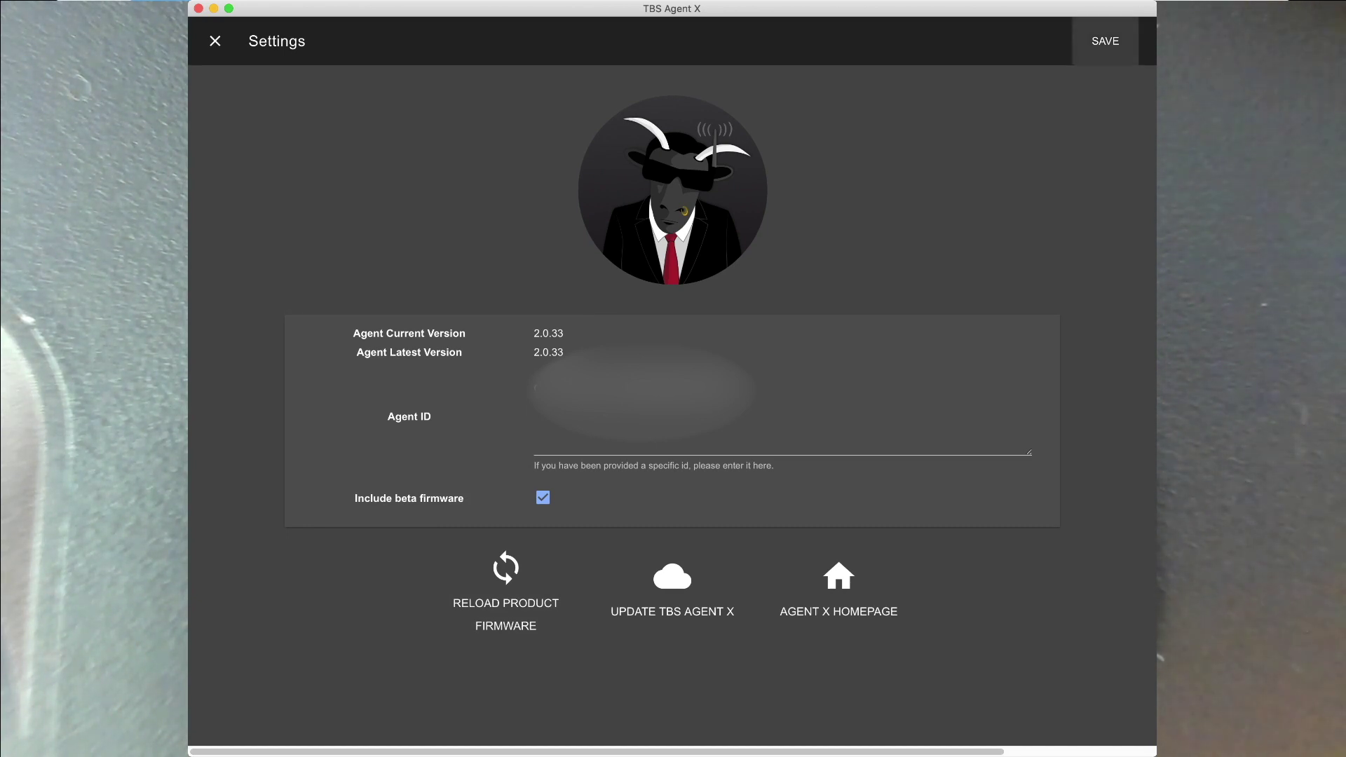
{"action": "left_click", "coordinate": [216, 40]}
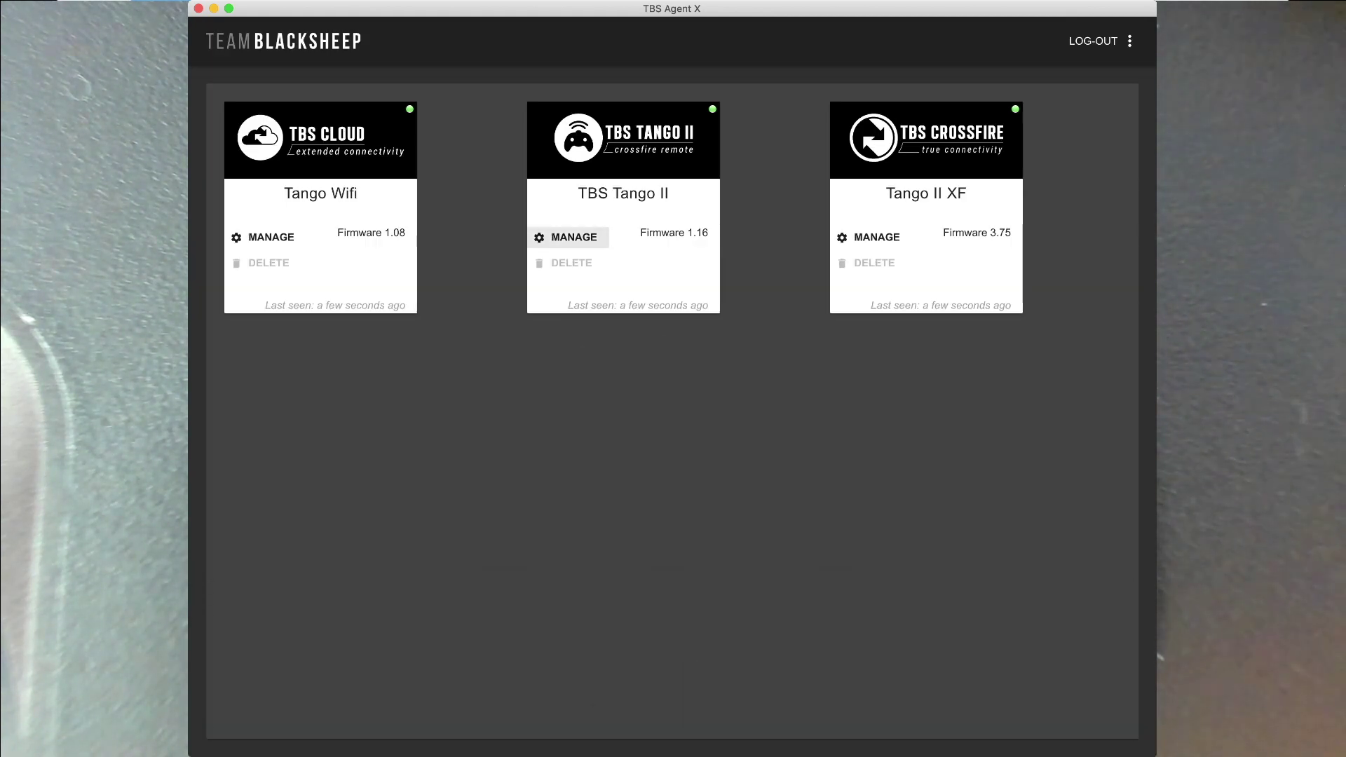
- Read the release note for FreedomTX Tango II 1.21 and update the TBS Tango II device to that version
{"action": "left_click", "coordinate": [568, 237]}
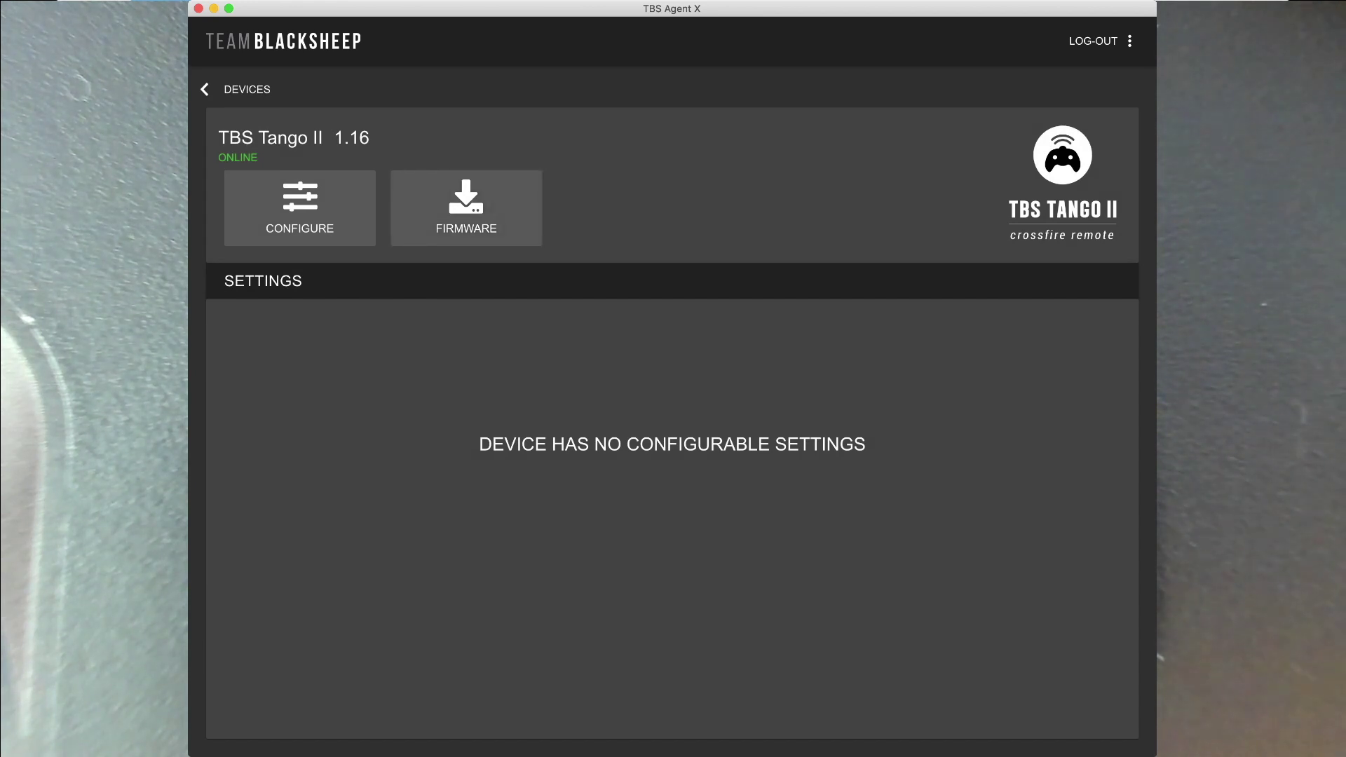
{"action": "left_click", "coordinate": [466, 208]}
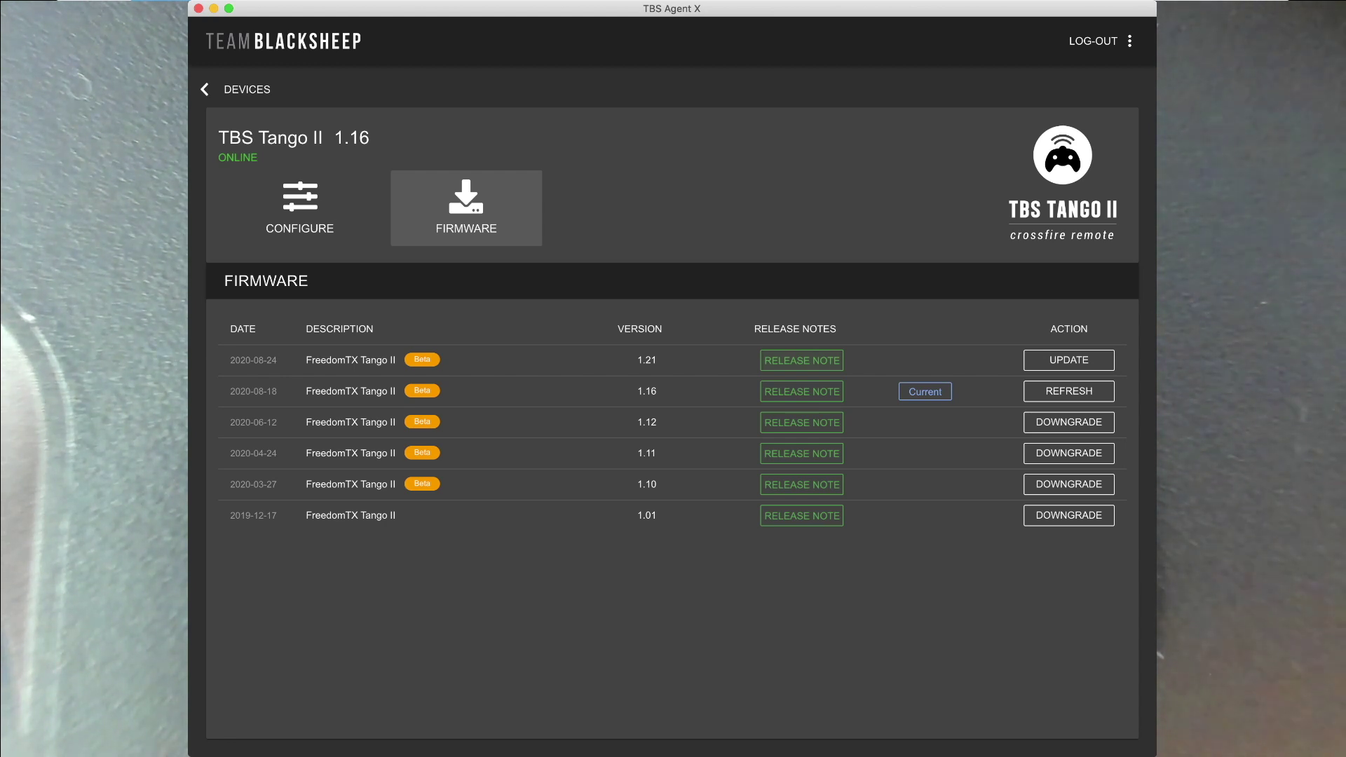
{"action": "left_click", "coordinate": [801, 360]}
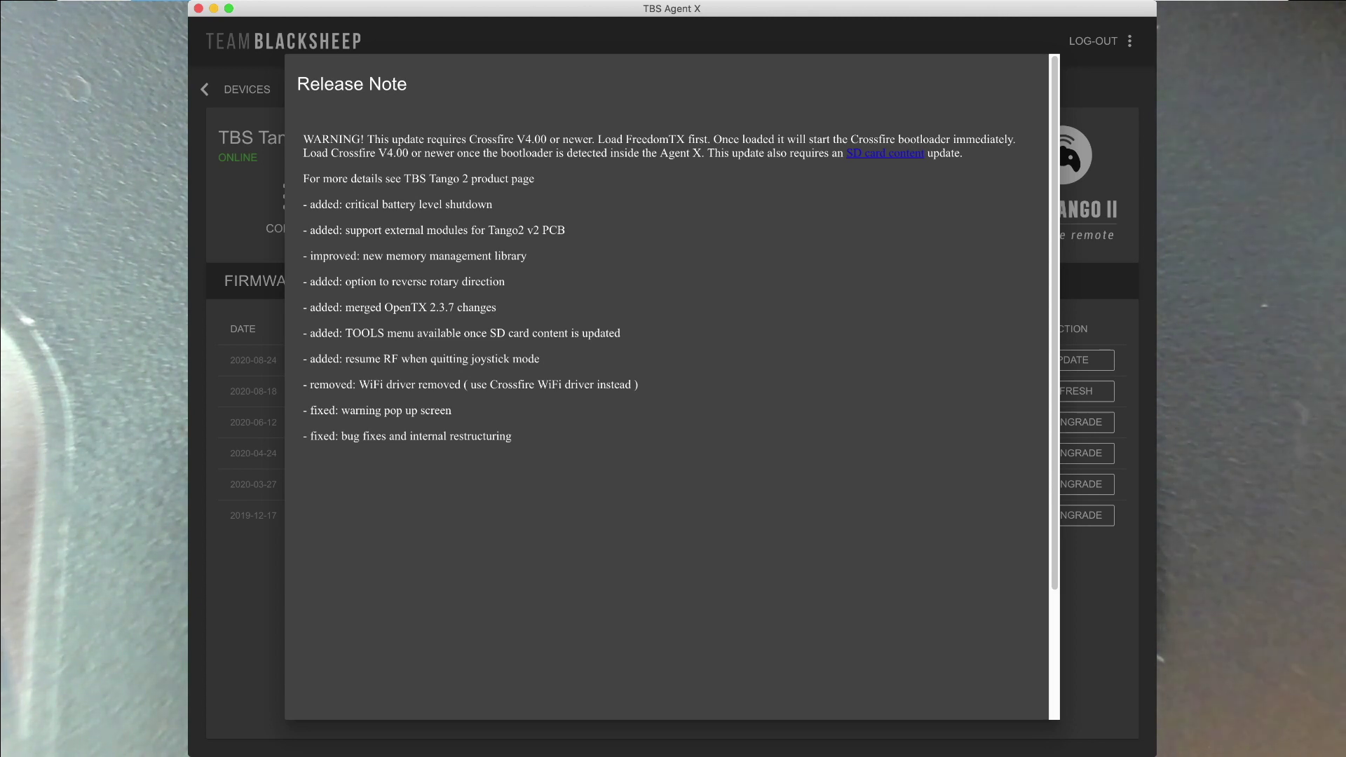
{"action": "key", "text": "Escape"}
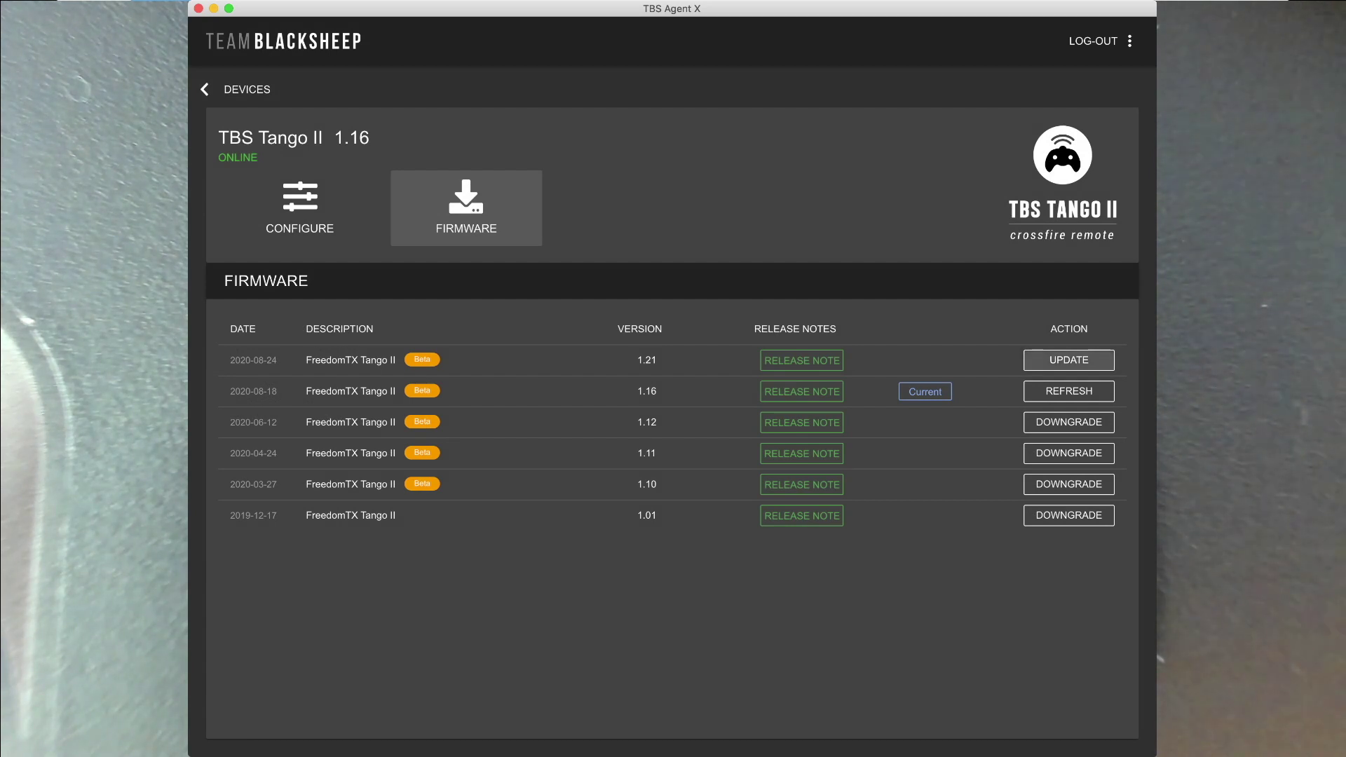
{"action": "left_click", "coordinate": [1069, 359]}
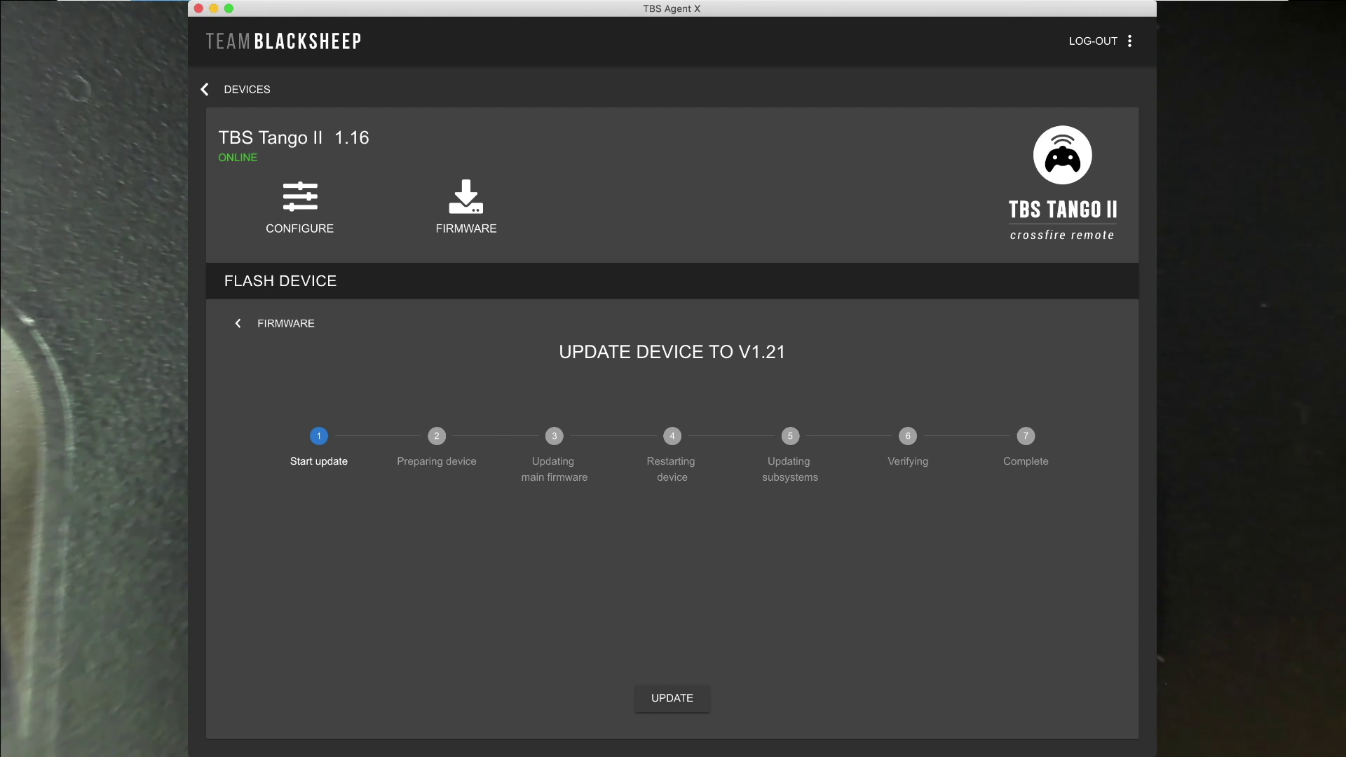
{"action": "left_click", "coordinate": [672, 698]}
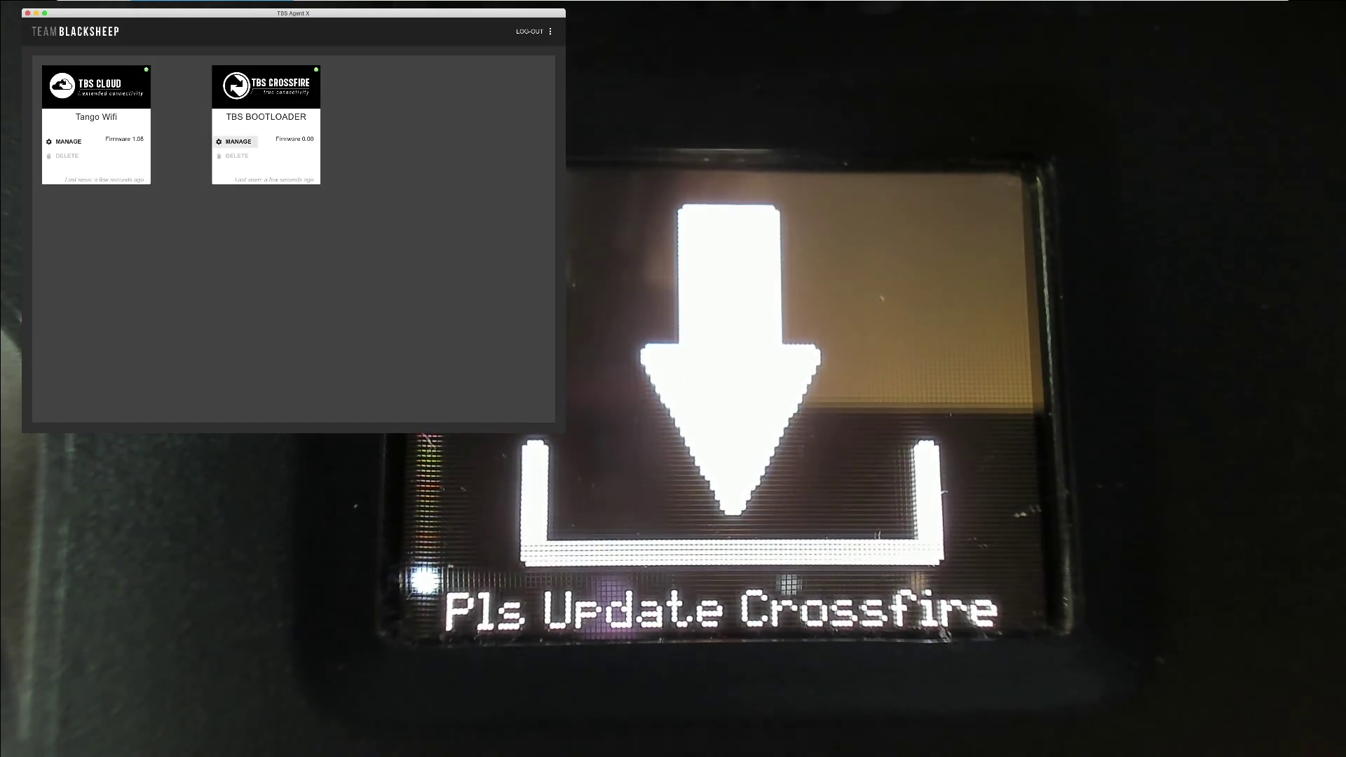
- Read the Crossfire 4.00 release note and update the TBS BOOTLOADER device to that version
{"action": "left_click", "coordinate": [235, 142]}
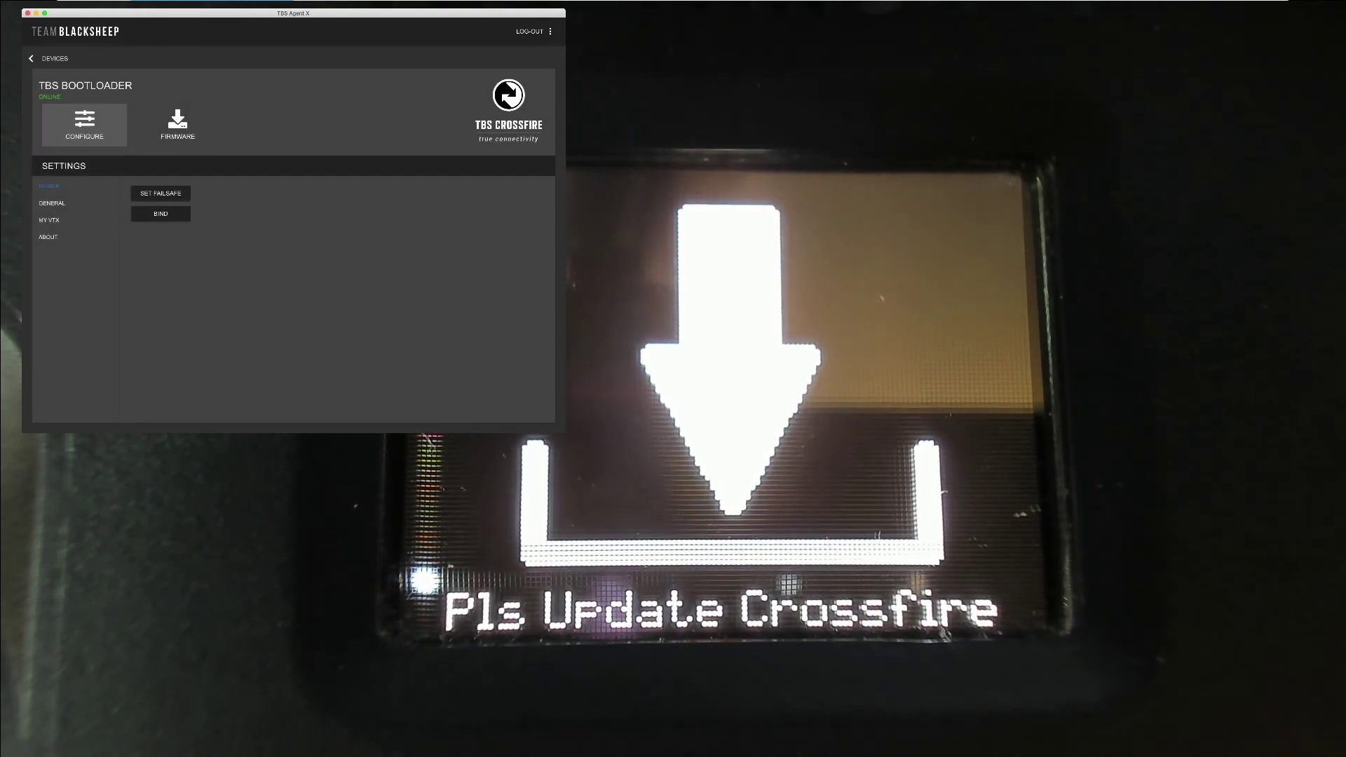
{"action": "left_click", "coordinate": [177, 125]}
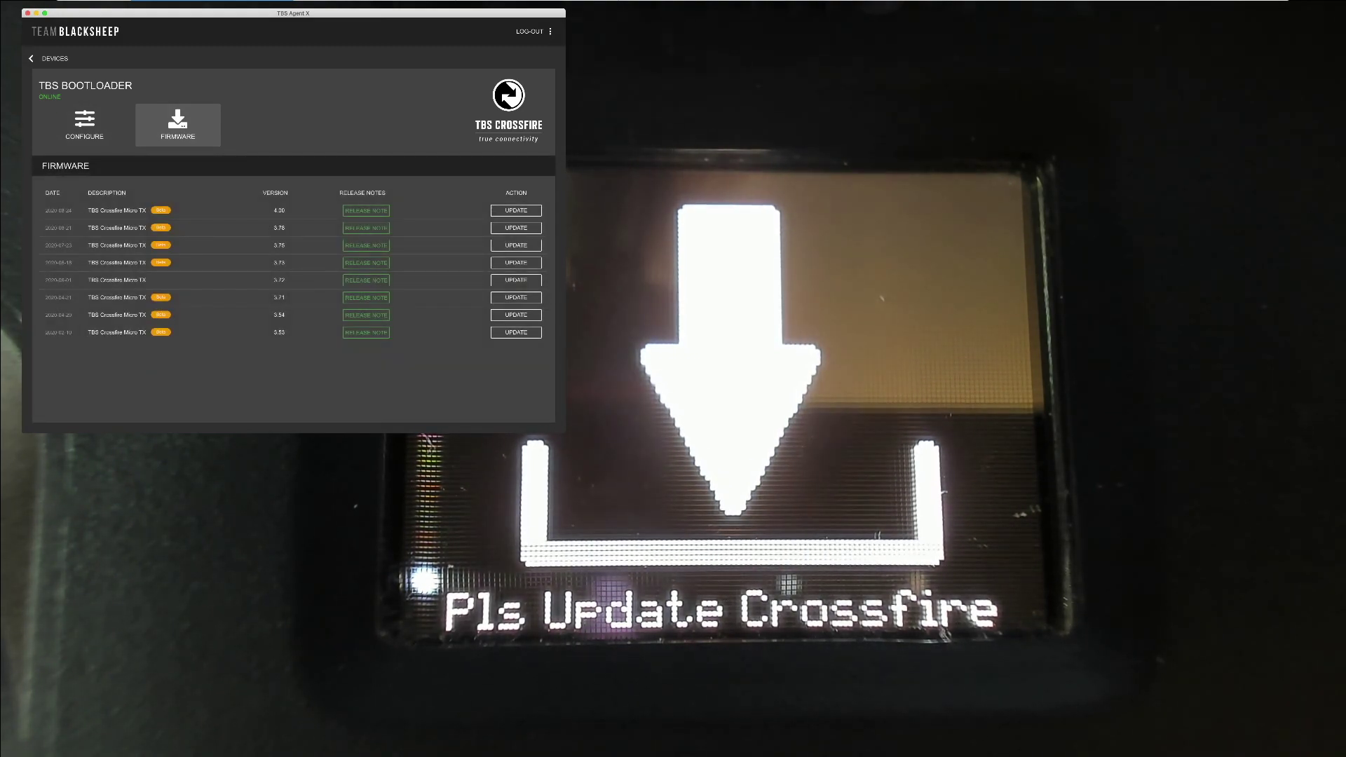
{"action": "left_click", "coordinate": [366, 211]}
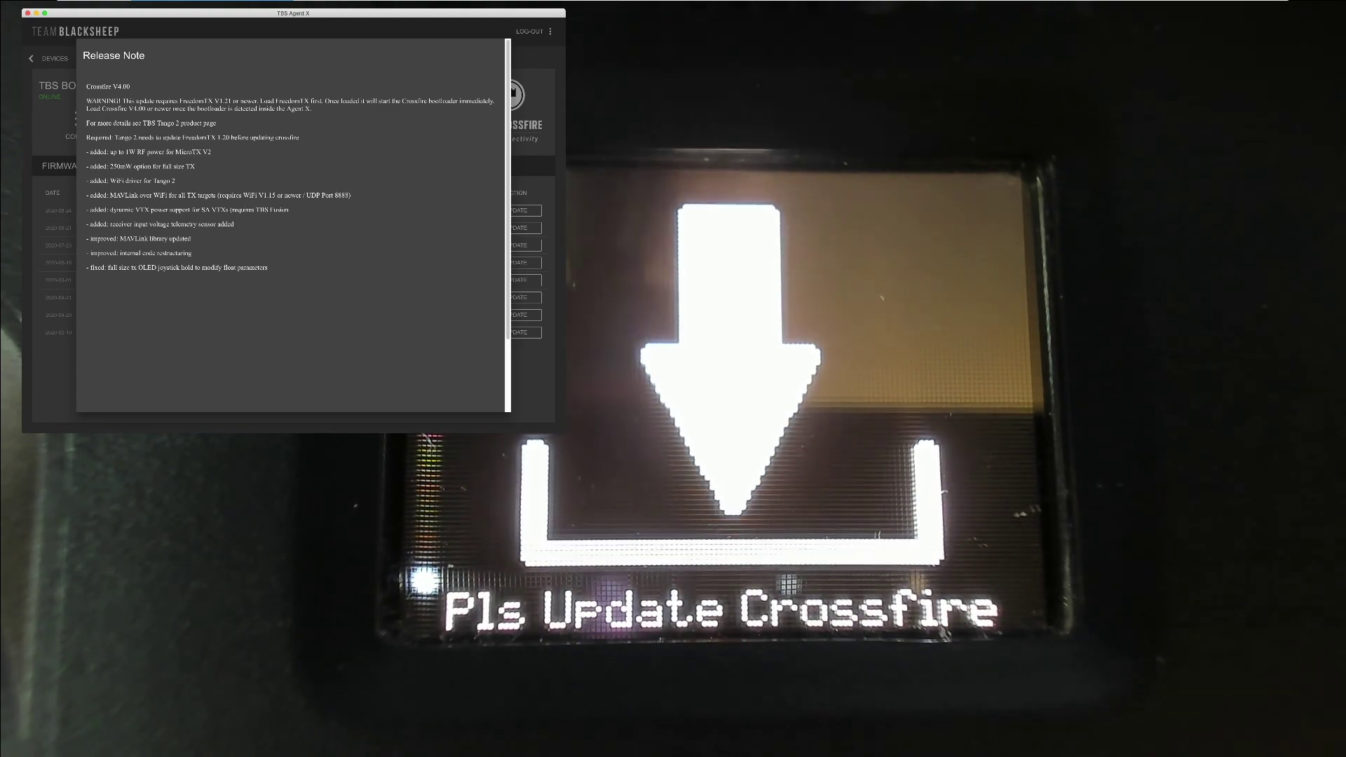
{"action": "key", "text": "Escape"}
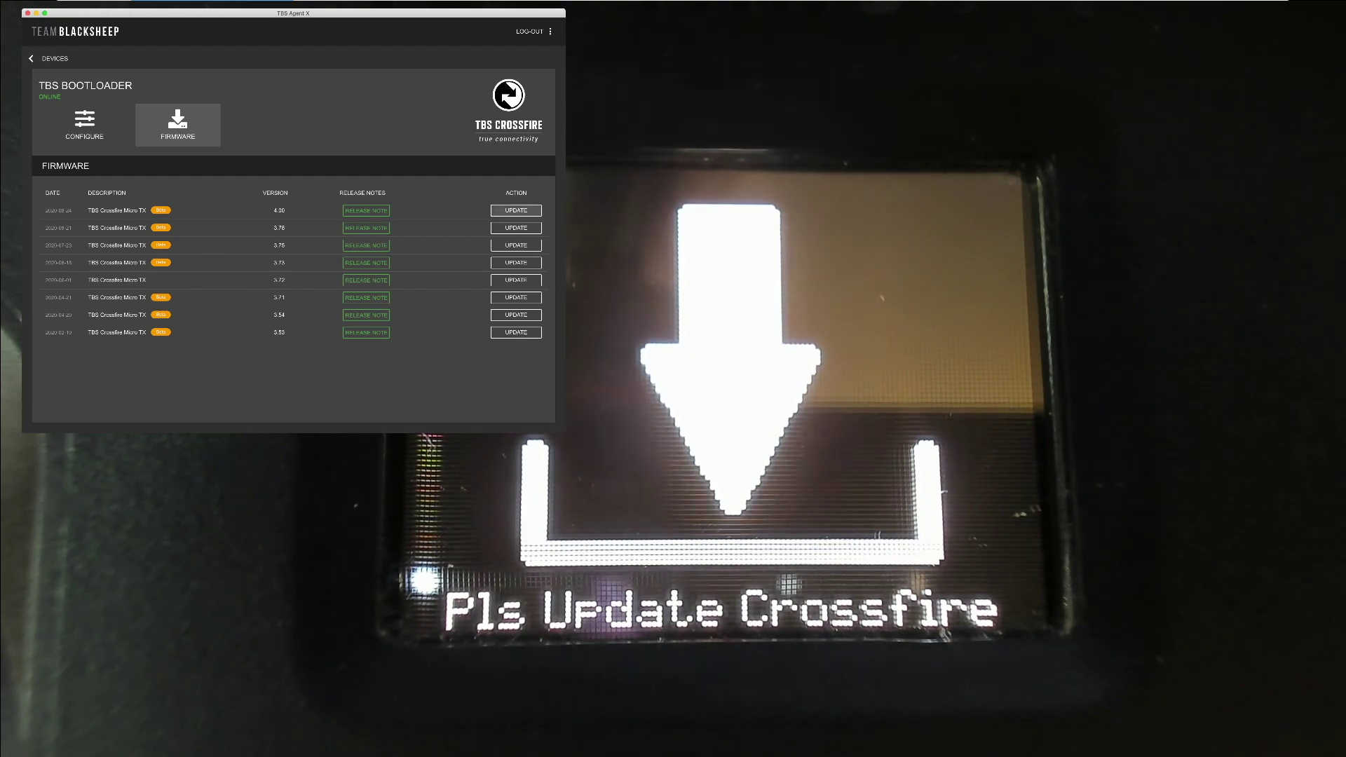
{"action": "left_click", "coordinate": [516, 210]}
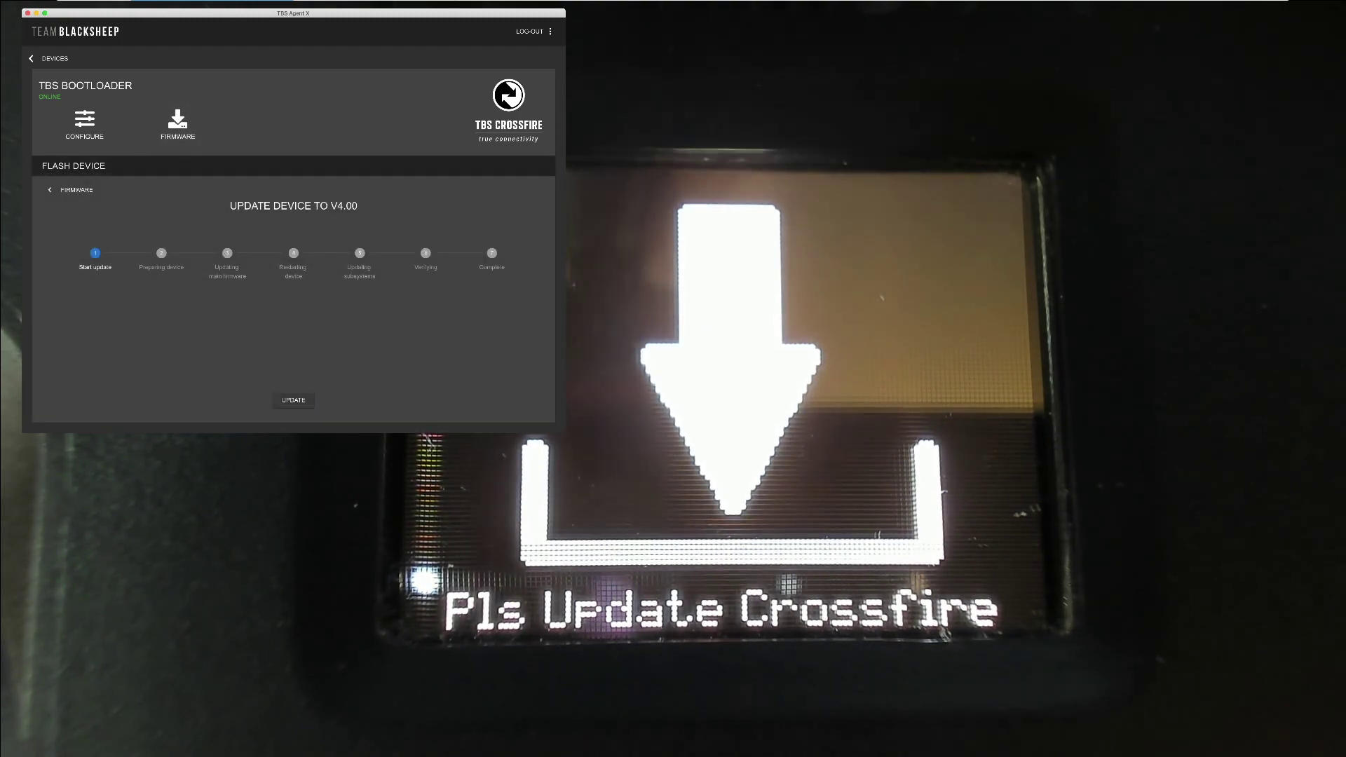
{"action": "left_click", "coordinate": [293, 400]}
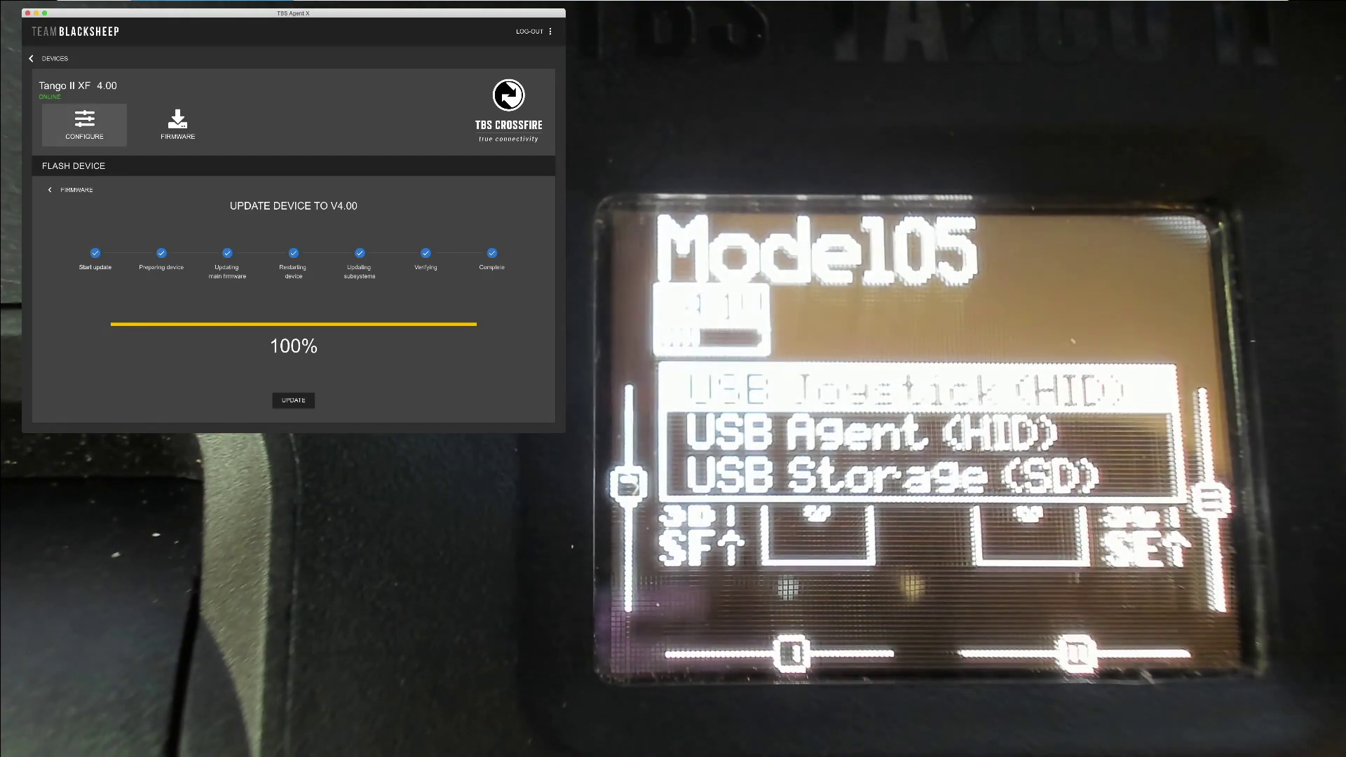
- Return to the device list and check the installed firmware of the Tango II and Tango II XF devices
{"action": "left_click", "coordinate": [31, 59]}
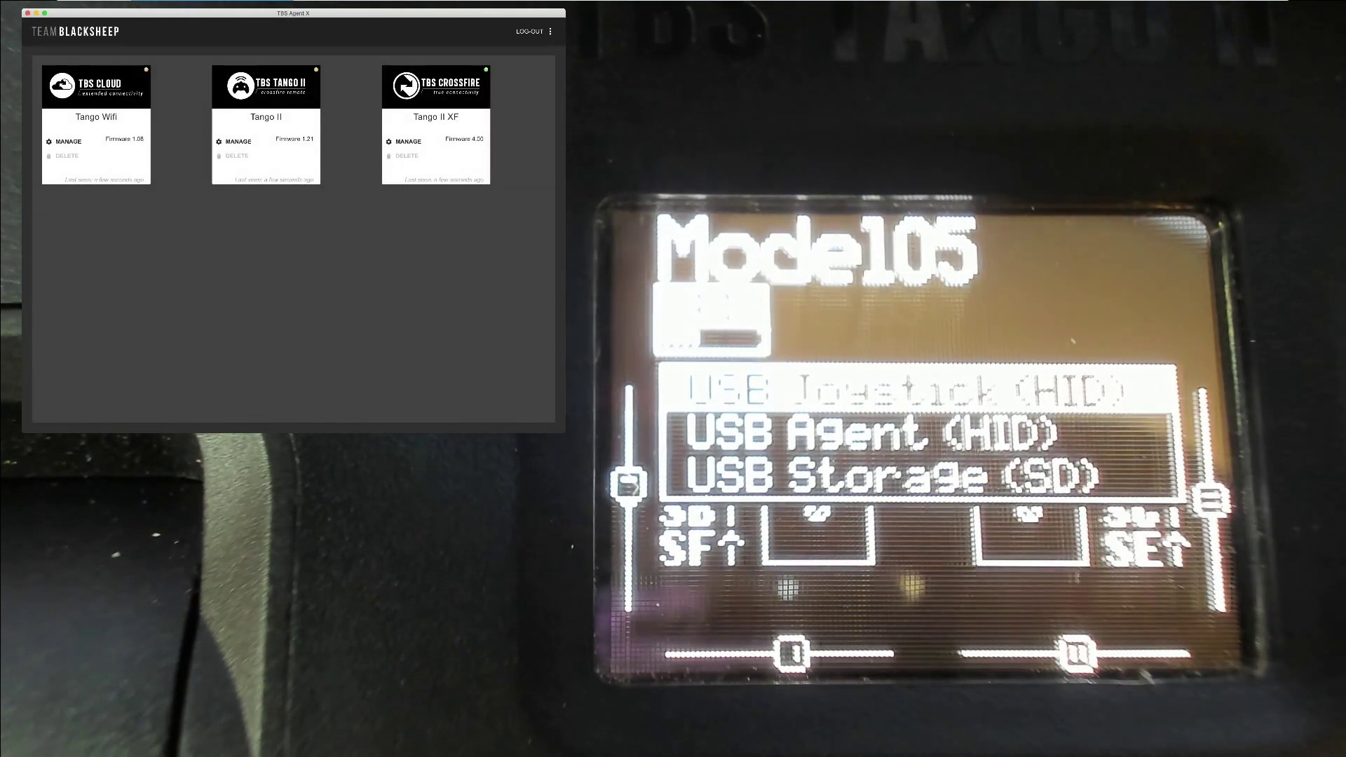
{"action": "left_click", "coordinate": [239, 140]}
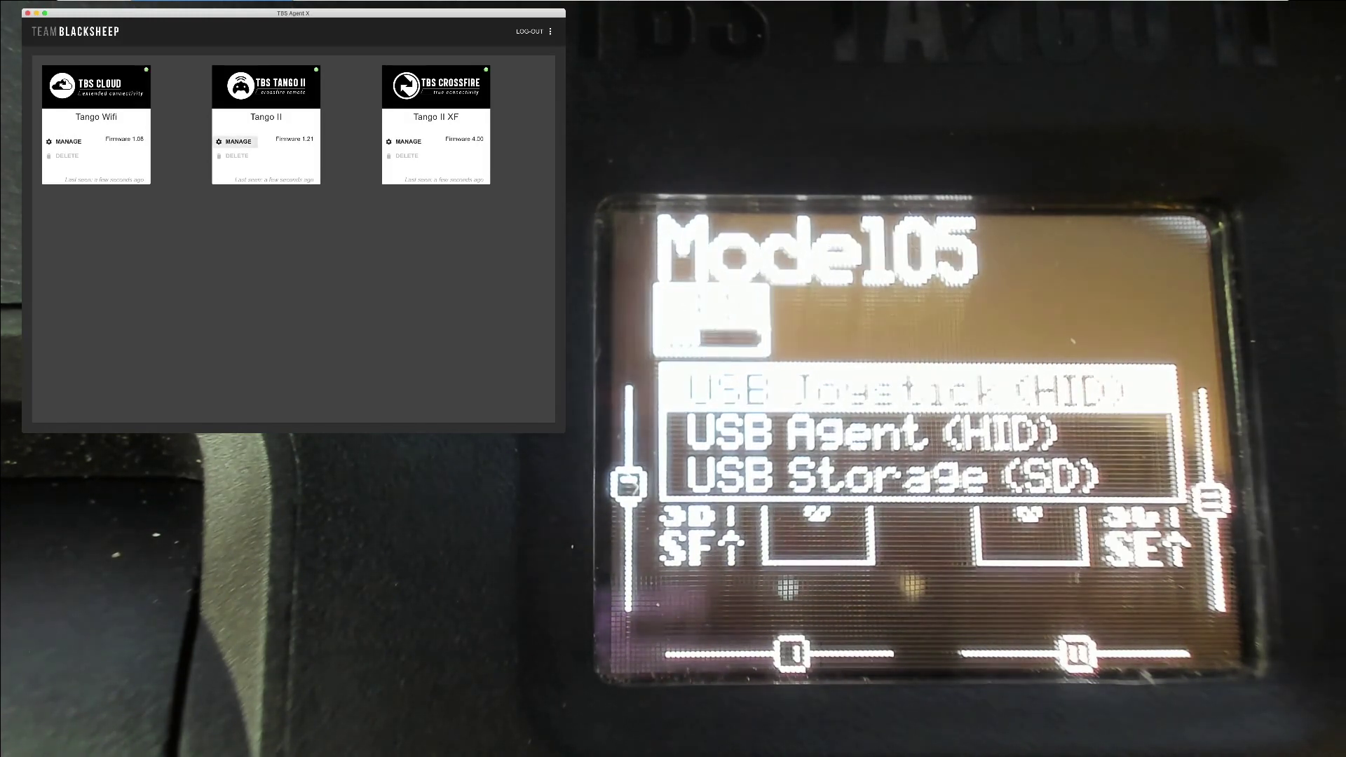
{"action": "left_click", "coordinate": [177, 124]}
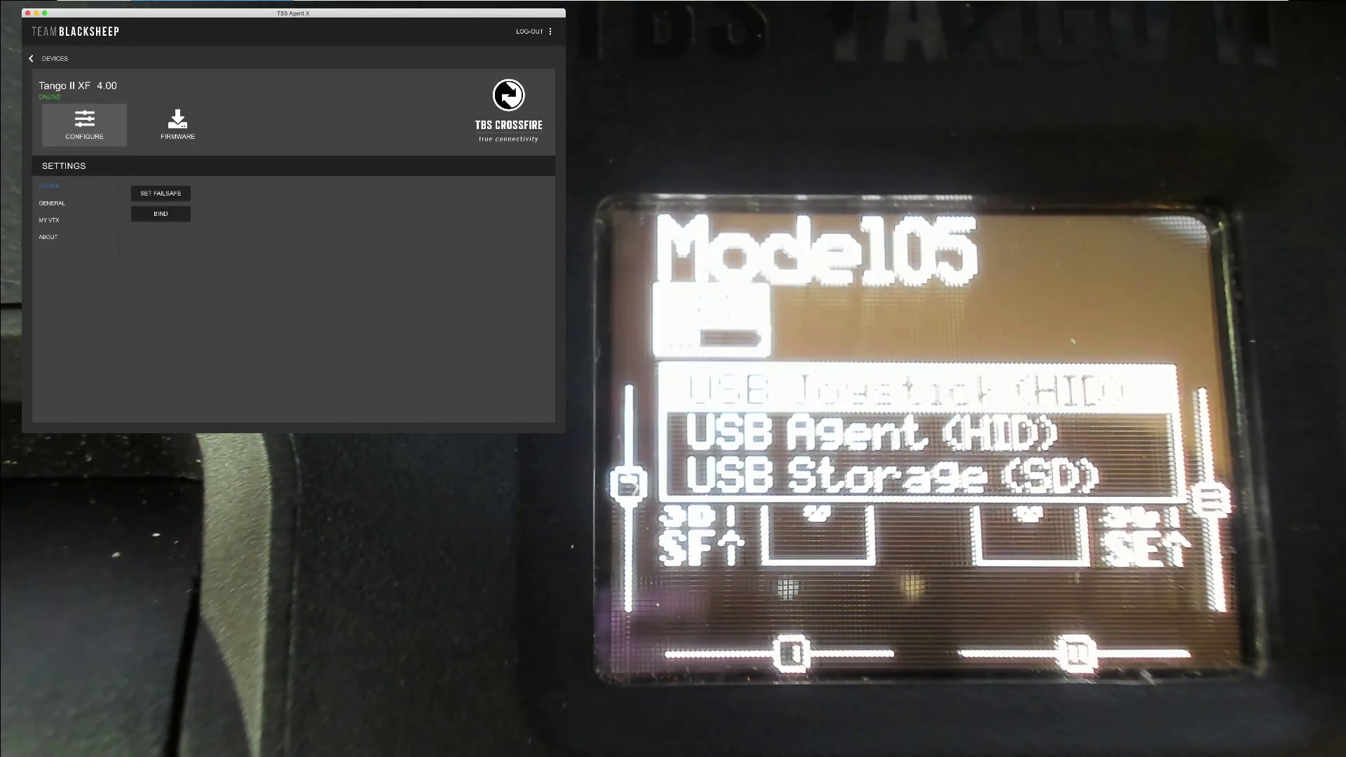
{"action": "left_click", "coordinate": [178, 125]}
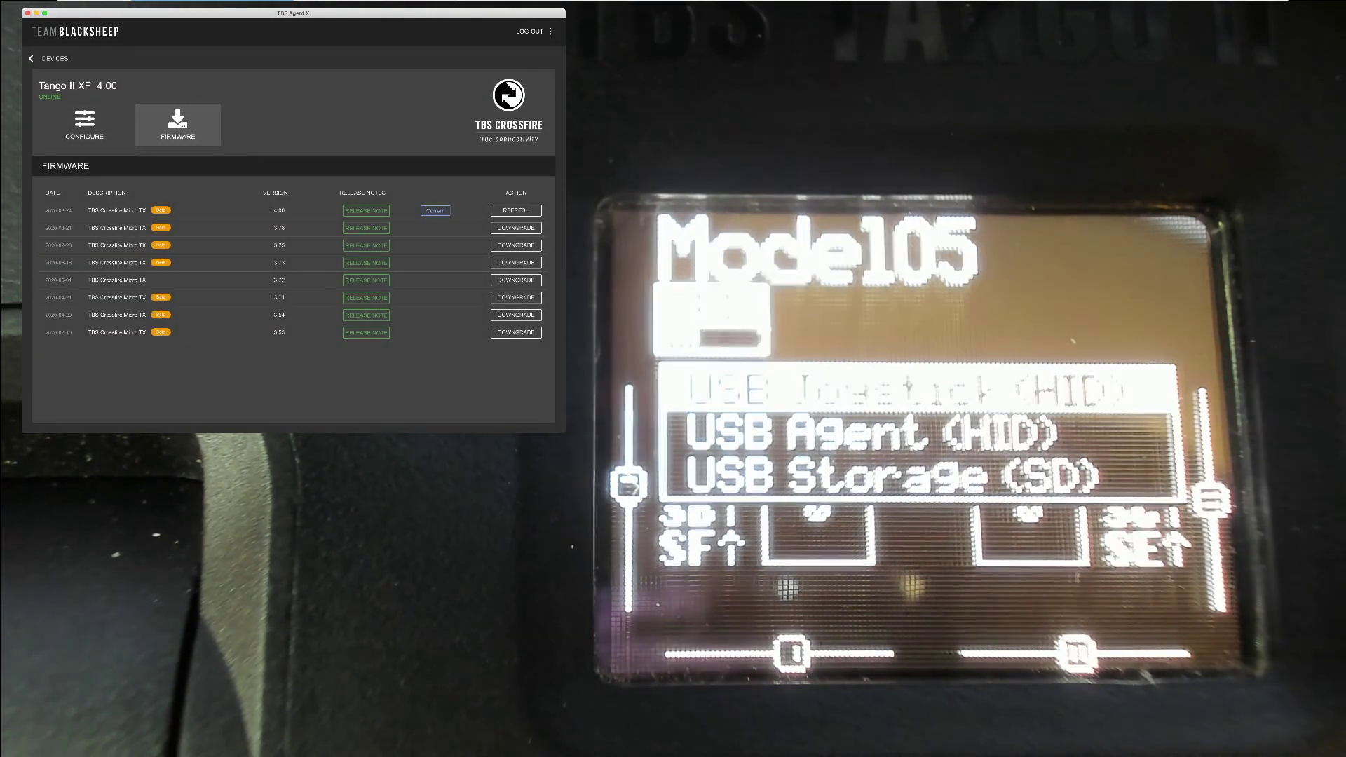